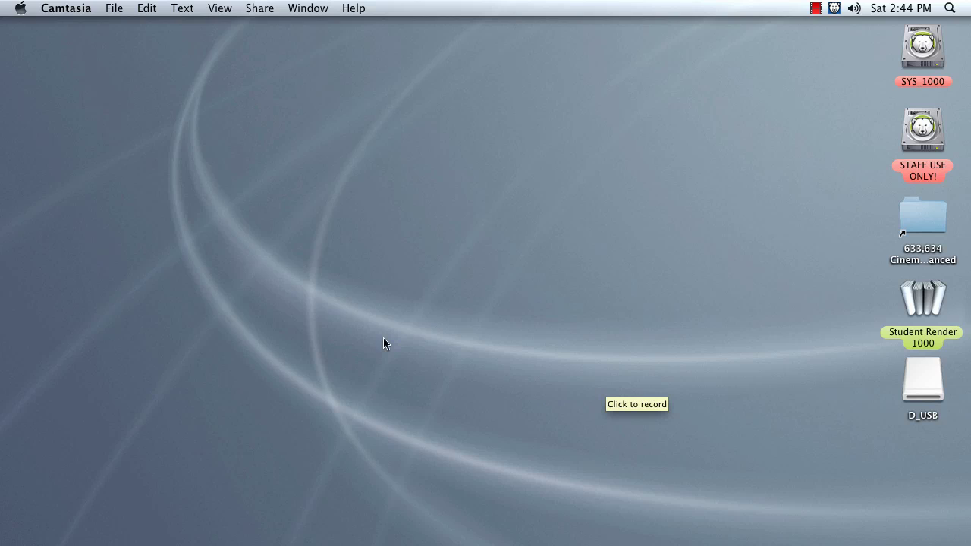
pyautogui.click(194, 440)
pyautogui.moveTo(143, 541)
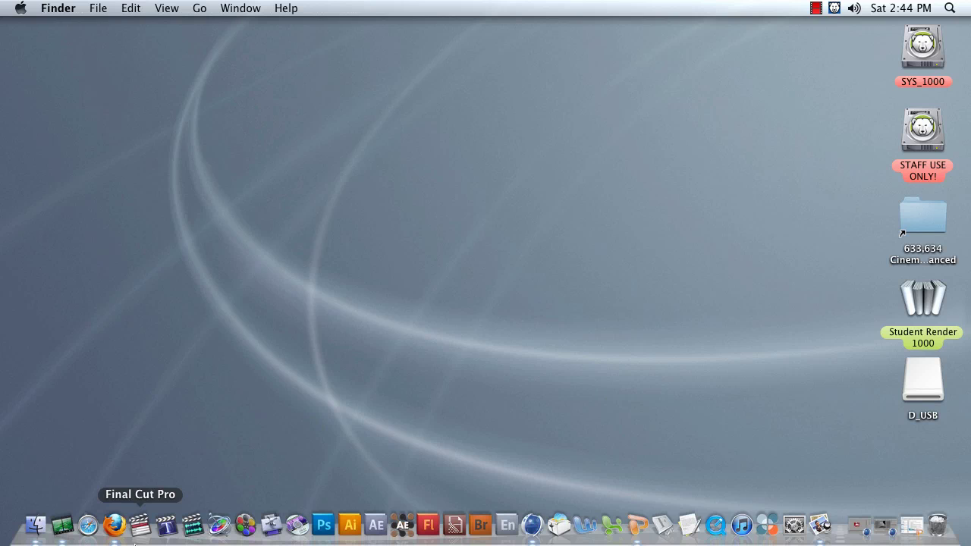
pyautogui.click(113, 525)
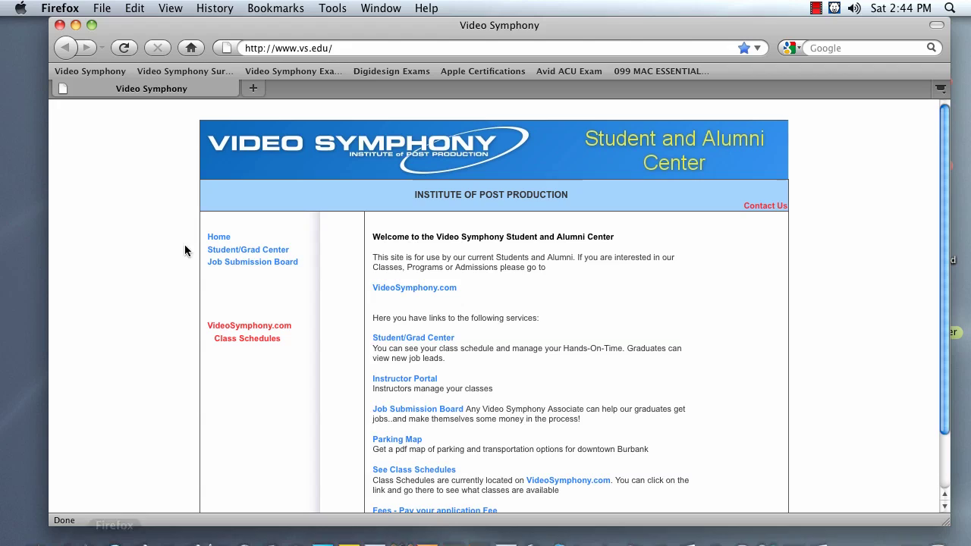
pyautogui.click(250, 88)
pyautogui.click(226, 89)
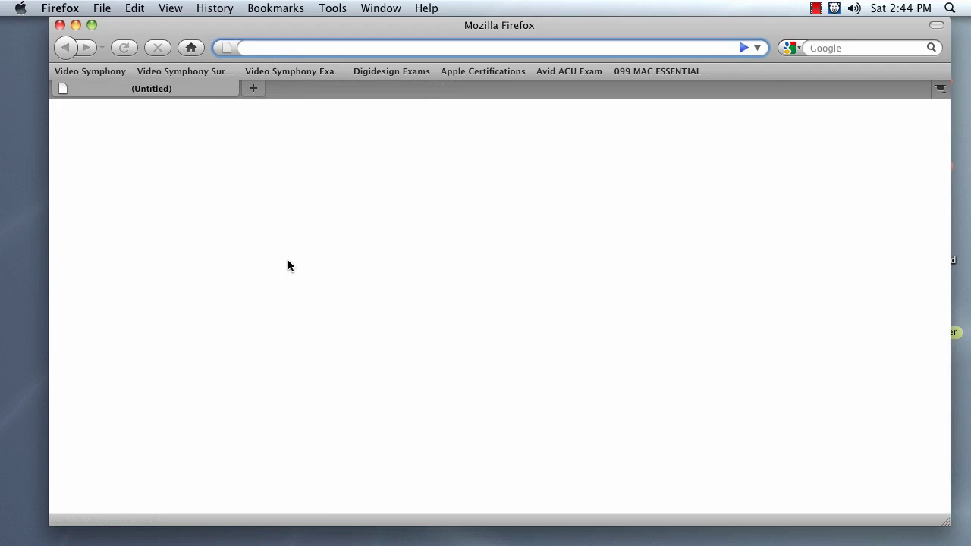
pyautogui.write('www.')
pyautogui.write('maxon.net/')
pyautogui.press('Return')
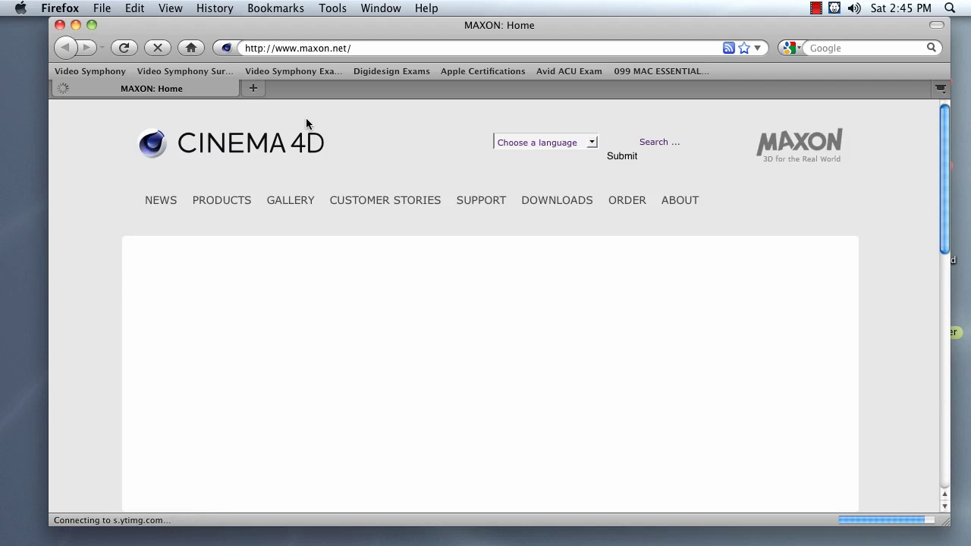
# Step: Go to the Downloads > Updates page on the MAXON site
pyautogui.moveTo(311, 202)
pyautogui.moveTo(495, 202)
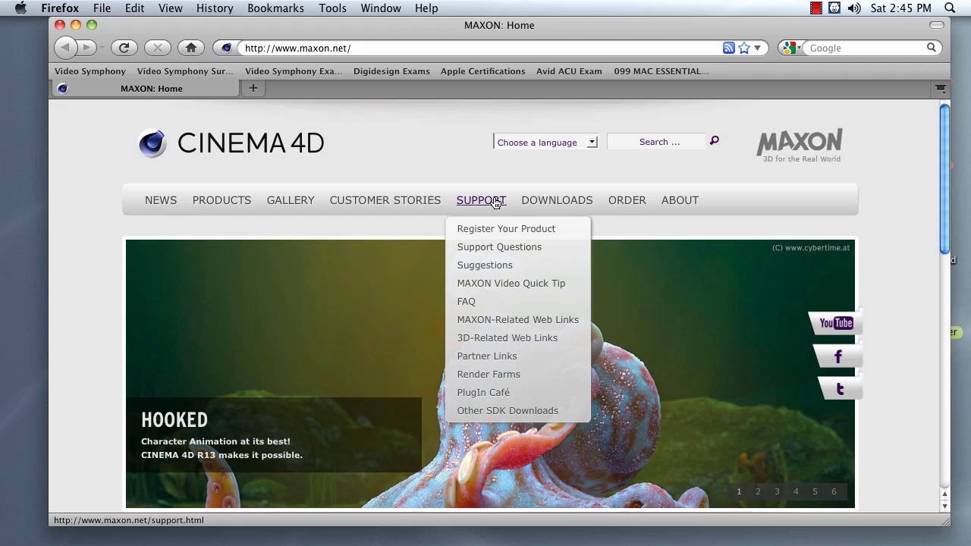
pyautogui.moveTo(566, 202)
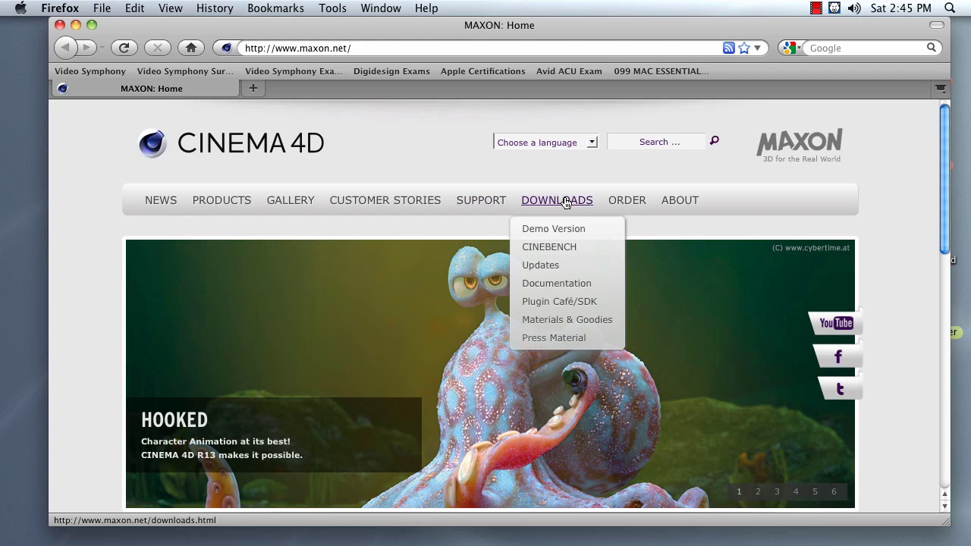
pyautogui.click(553, 272)
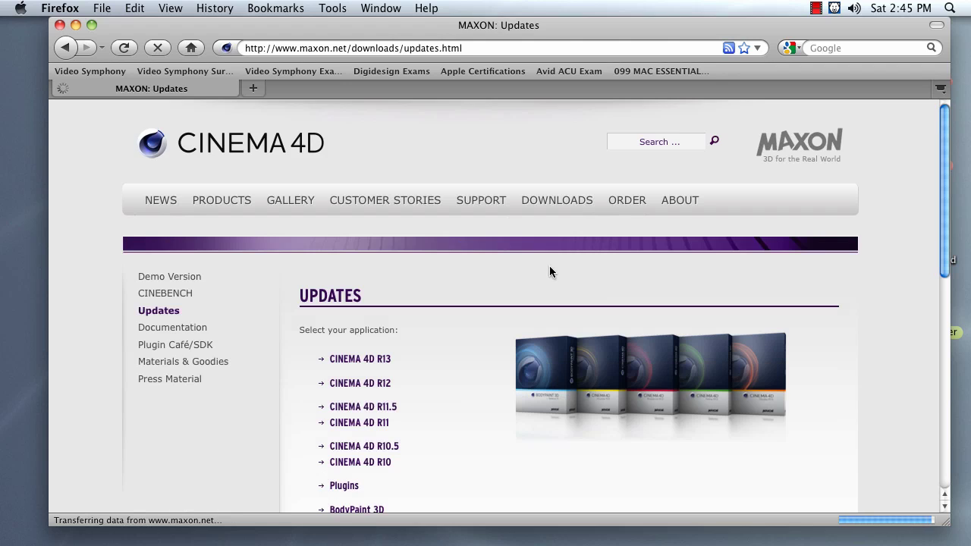
pyautogui.scroll(-3, 425, 258)
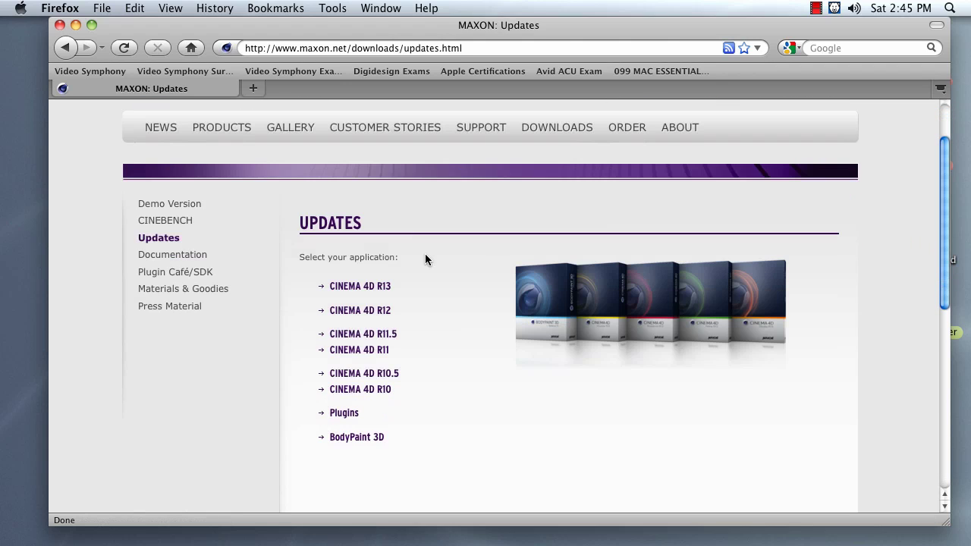
# Step: Review the CINEMA 4D R11.5 updates, then return to the Updates list
pyautogui.click(369, 342)
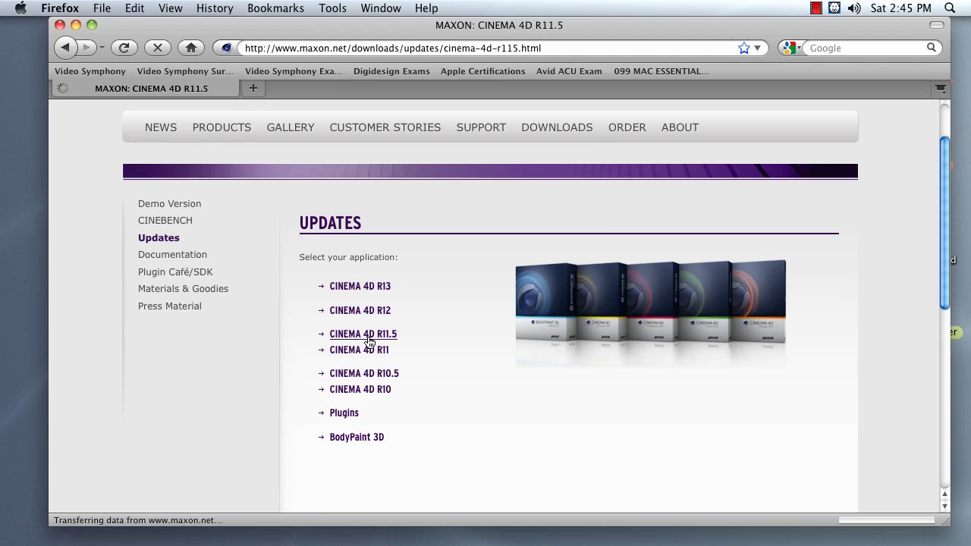
pyautogui.scroll(-5, 402, 317)
pyautogui.scroll(2, 407, 316)
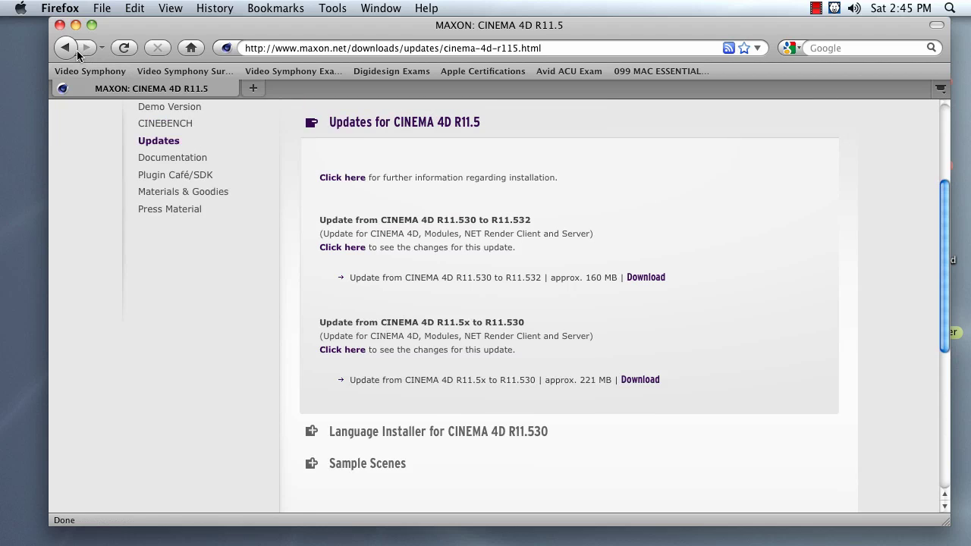
pyautogui.click(77, 50)
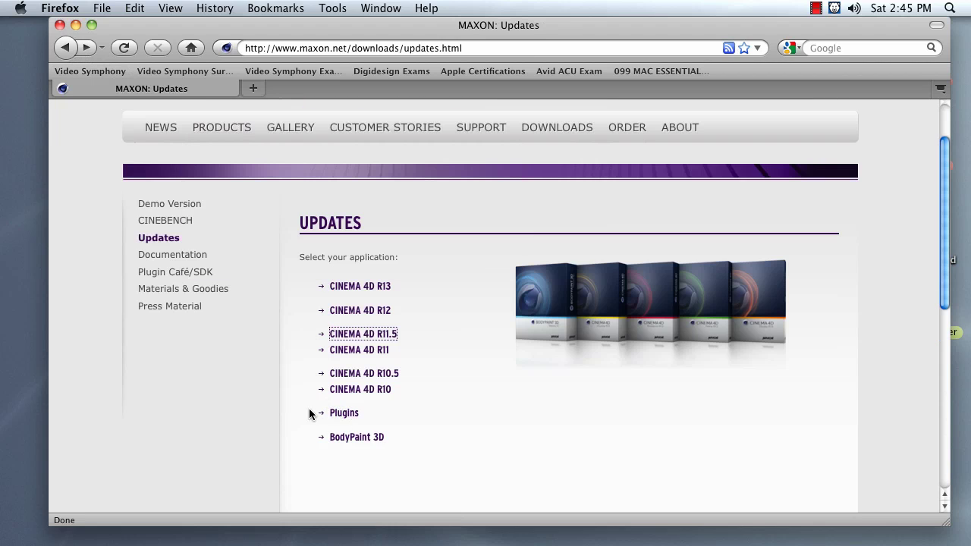
# Step: Open the Plugins page and locate the After Effects CS5 to CINEMA 4D R11.5 plugin entry
pyautogui.click(342, 414)
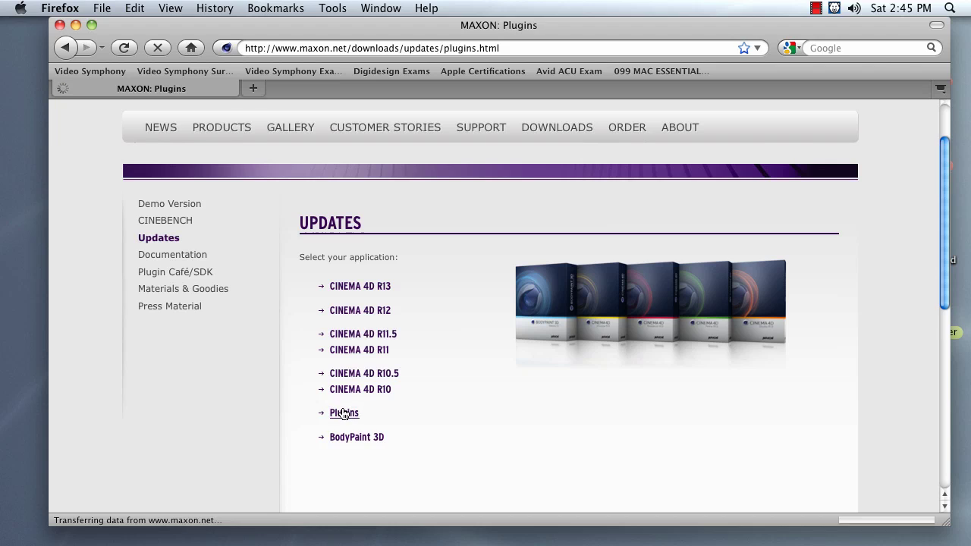
pyautogui.scroll(-5, 348, 349)
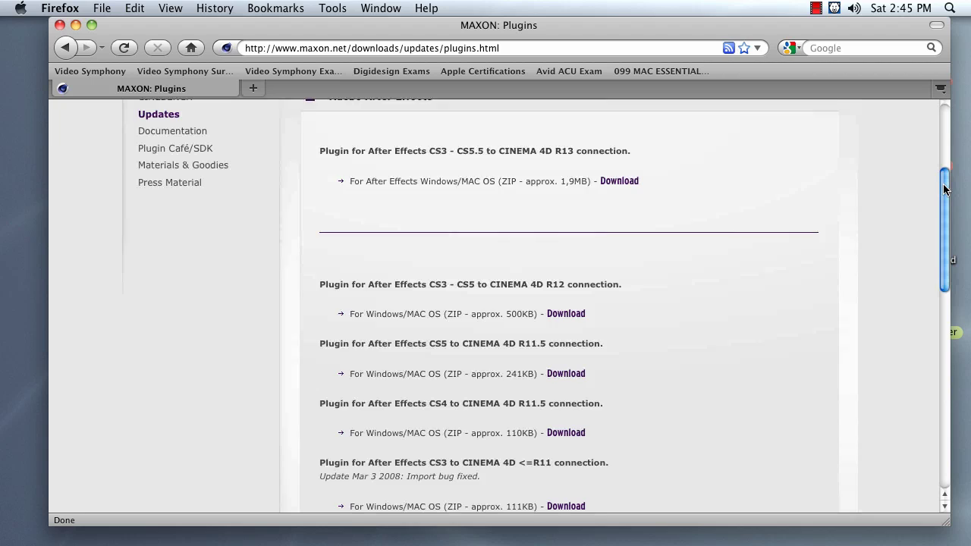
pyautogui.scroll(-1, 706, 185)
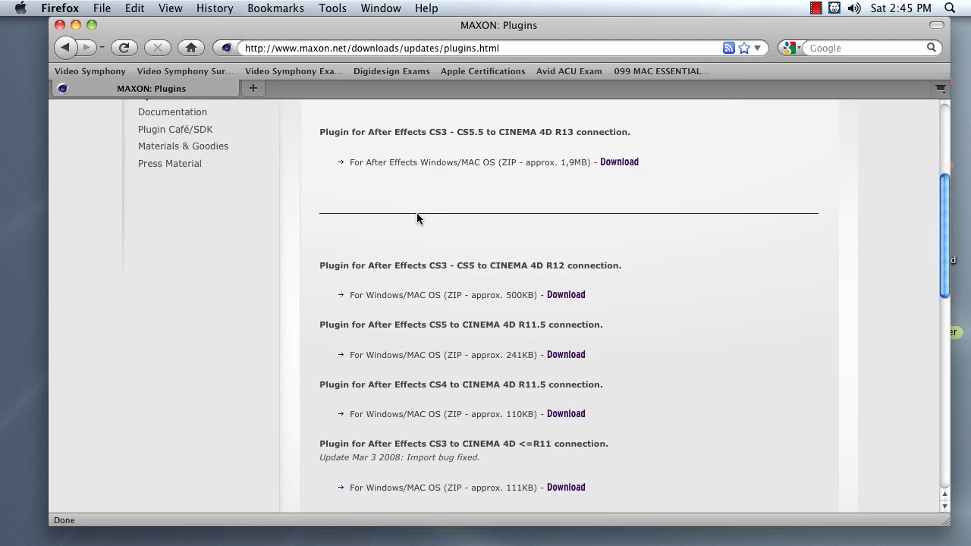
pyautogui.scroll(-2, 502, 253)
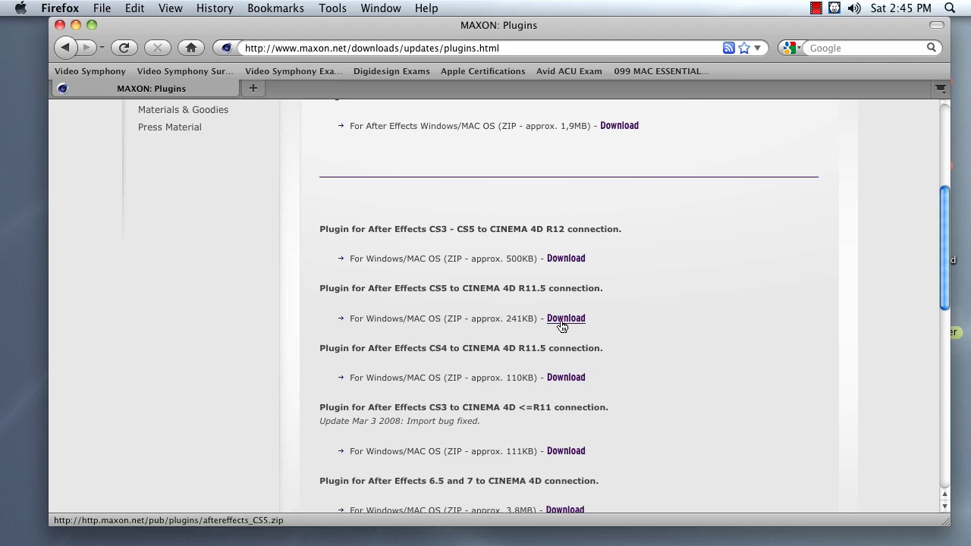
pyautogui.moveTo(611, 297); pyautogui.dragTo(315, 297)
pyautogui.click(464, 322)
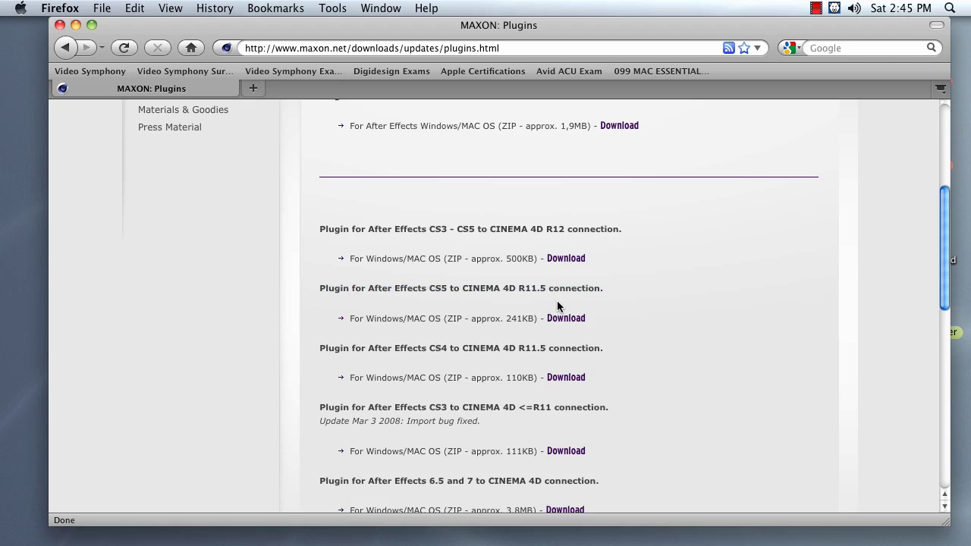
pyautogui.moveTo(458, 542)
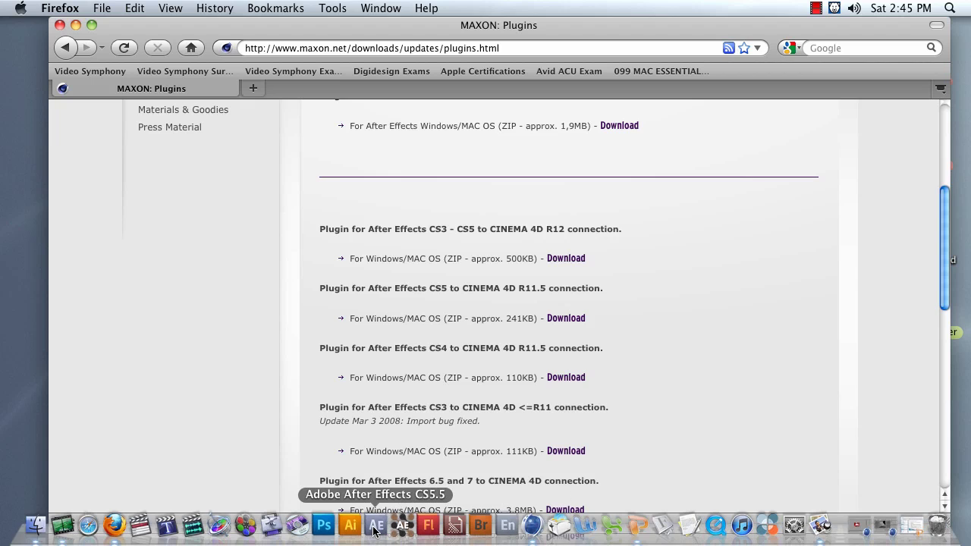
# Step: Download and unpack aftereffects_CS5.zip with Archive Utility, then hide Firefox
pyautogui.click(565, 320)
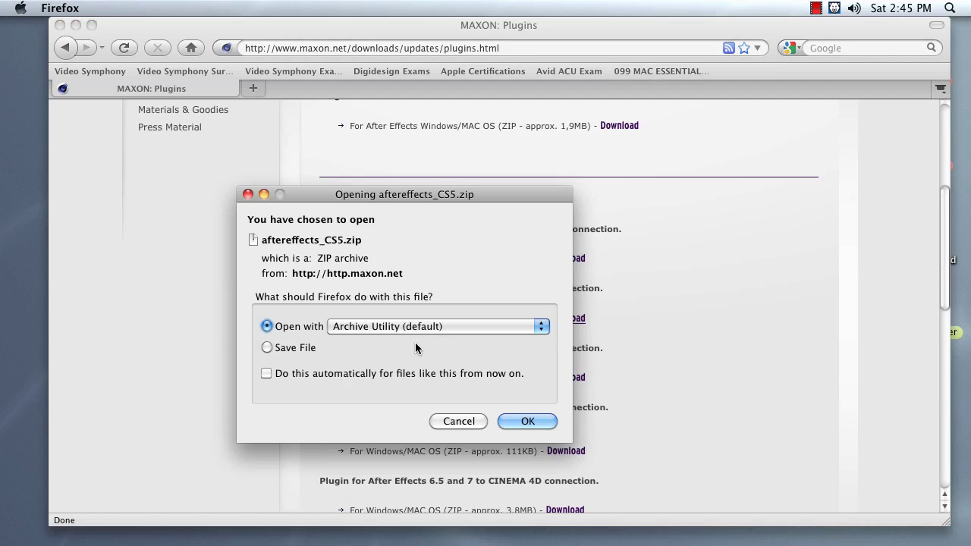
pyautogui.click(527, 422)
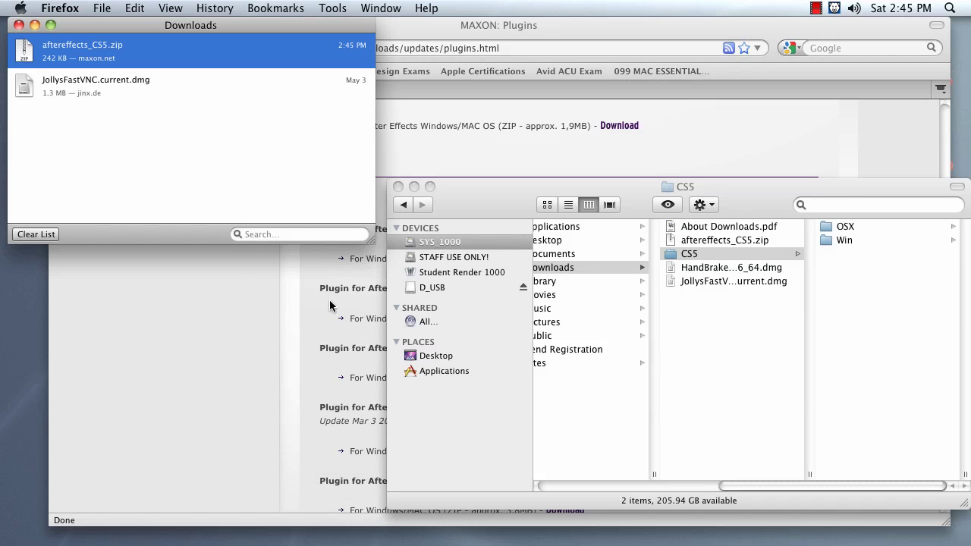
pyautogui.moveTo(650, 188); pyautogui.dragTo(280, 101)
pyautogui.click(19, 25)
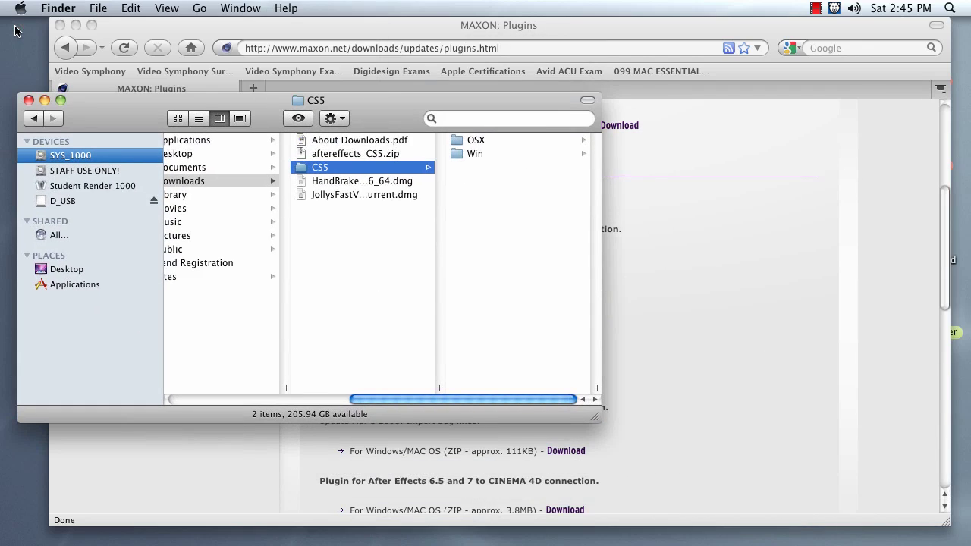
pyautogui.press('super+h')
# Step: In the OSX folder, extract Cinema4DAE.zip to get Cinema4DAE.plugin
pyautogui.click(462, 141)
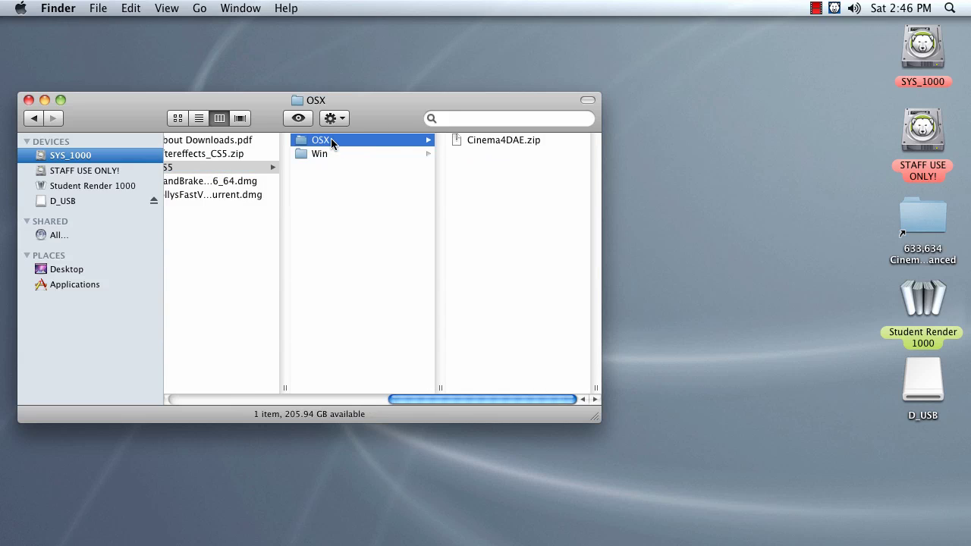
pyautogui.doubleClick(502, 140)
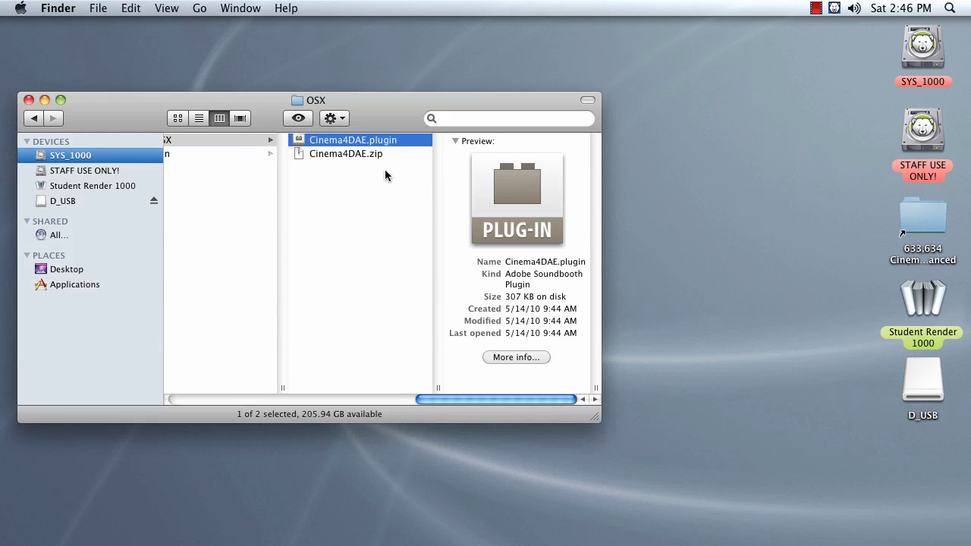
pyautogui.click(347, 140)
pyautogui.moveTo(387, 105); pyautogui.dragTo(413, 45)
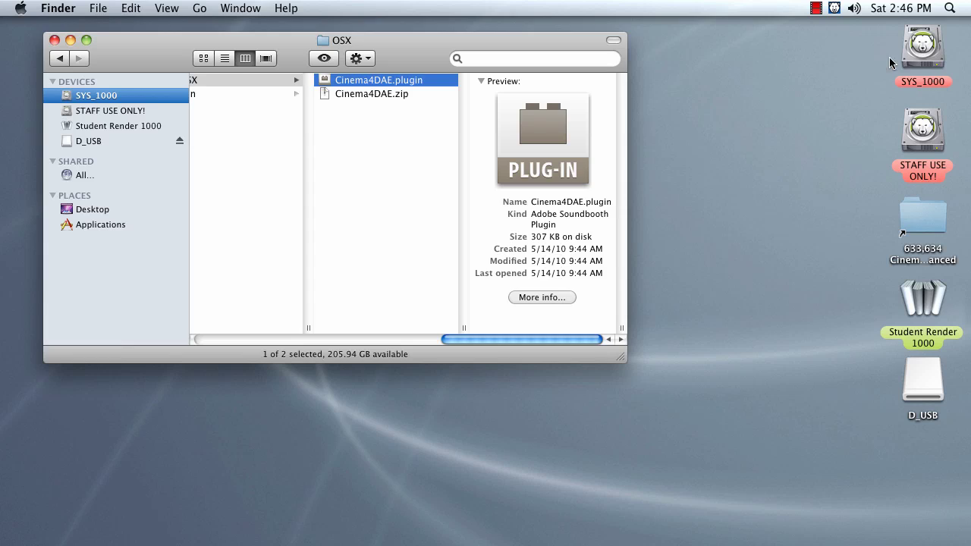
# Step: On SYS_1000, browse Applications to the Adobe After Effects CS5.5 folder
pyautogui.doubleClick(914, 57)
pyautogui.moveTo(543, 99); pyautogui.dragTo(699, 159)
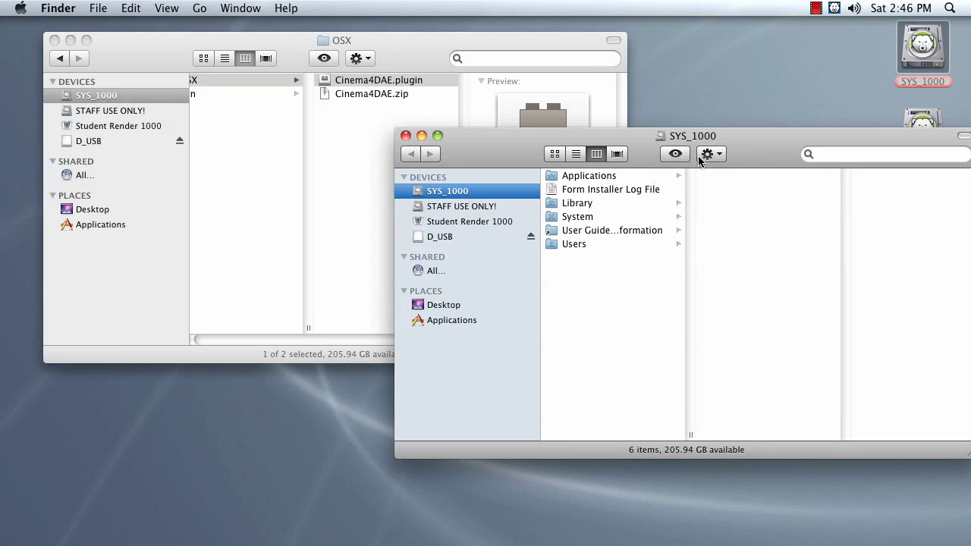
pyautogui.click(589, 176)
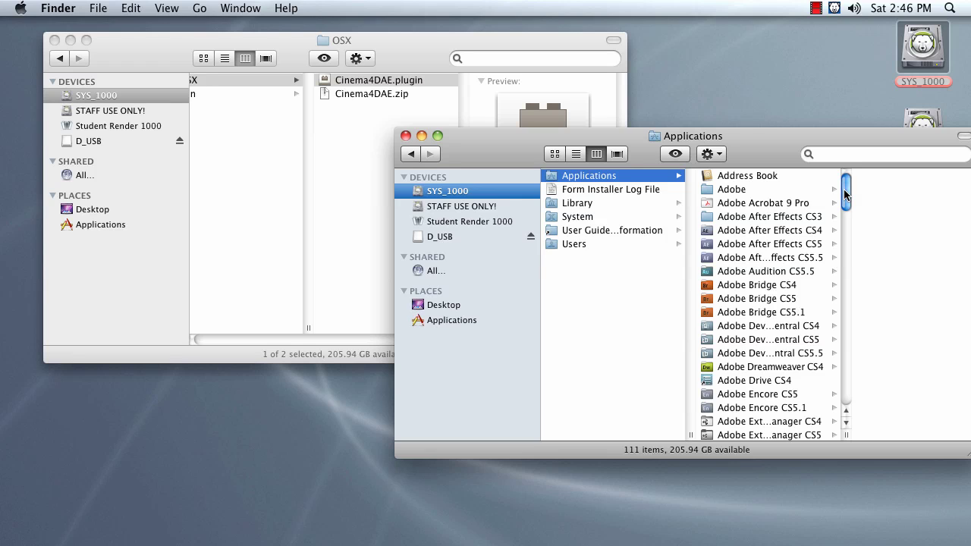
pyautogui.scroll(-3, 844, 194)
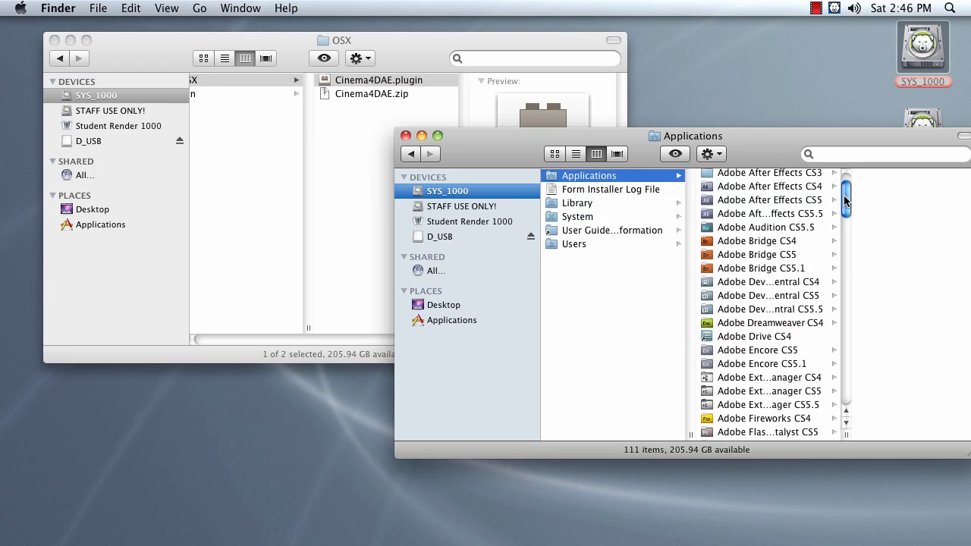
pyautogui.scroll(3, 846, 195)
pyautogui.scroll(-1, 846, 195)
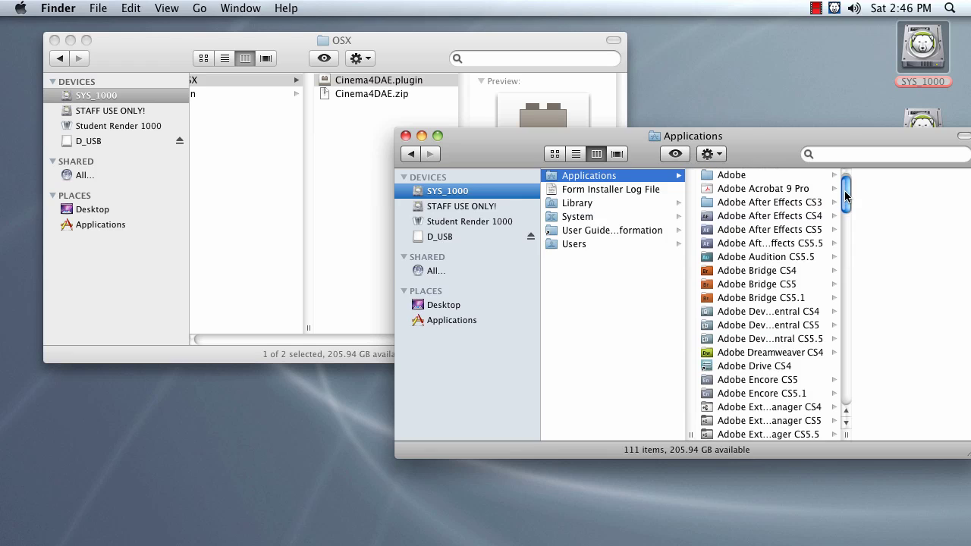
pyautogui.click(772, 231)
pyautogui.click(770, 244)
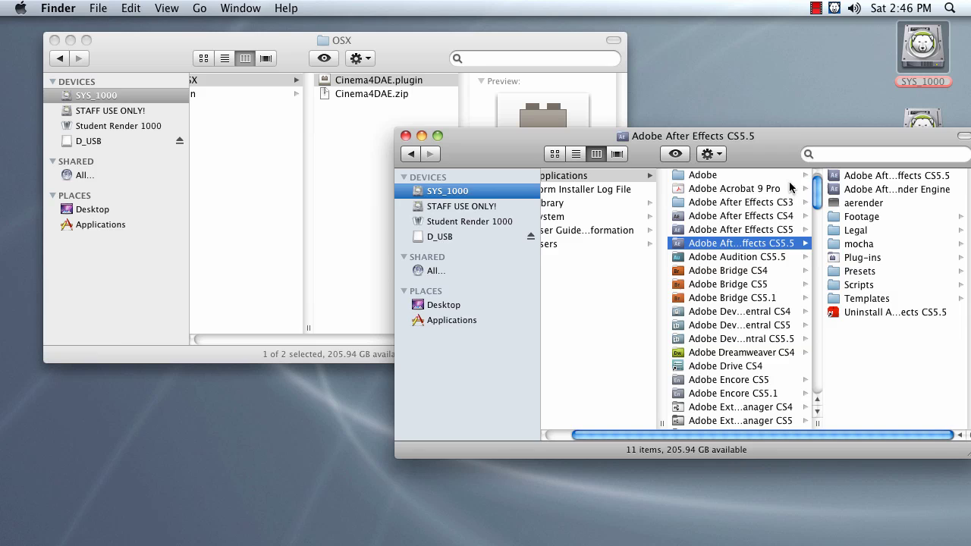
pyautogui.moveTo(796, 144); pyautogui.dragTo(478, 186)
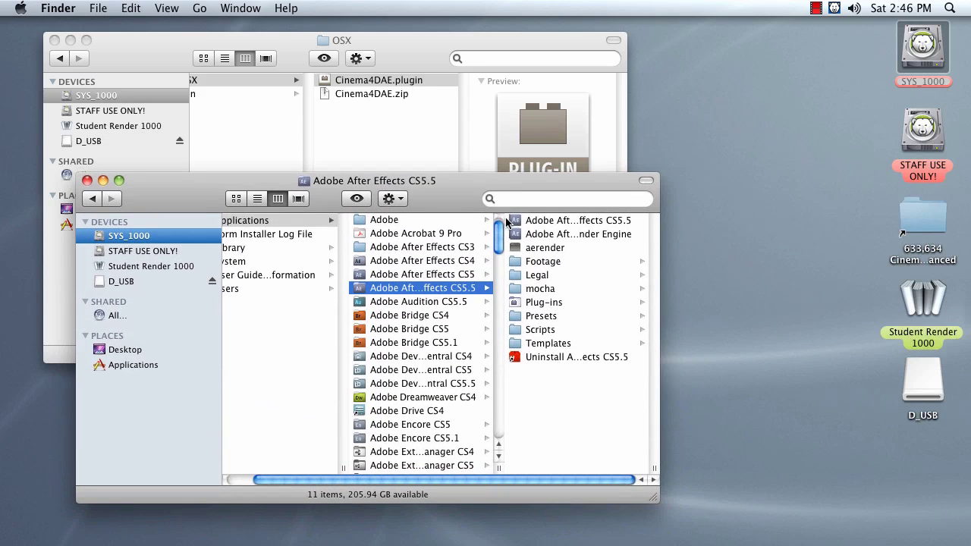
# Step: Copy Cinema4DAE.plugin into Plug-ins > Format and close that window
pyautogui.click(533, 302)
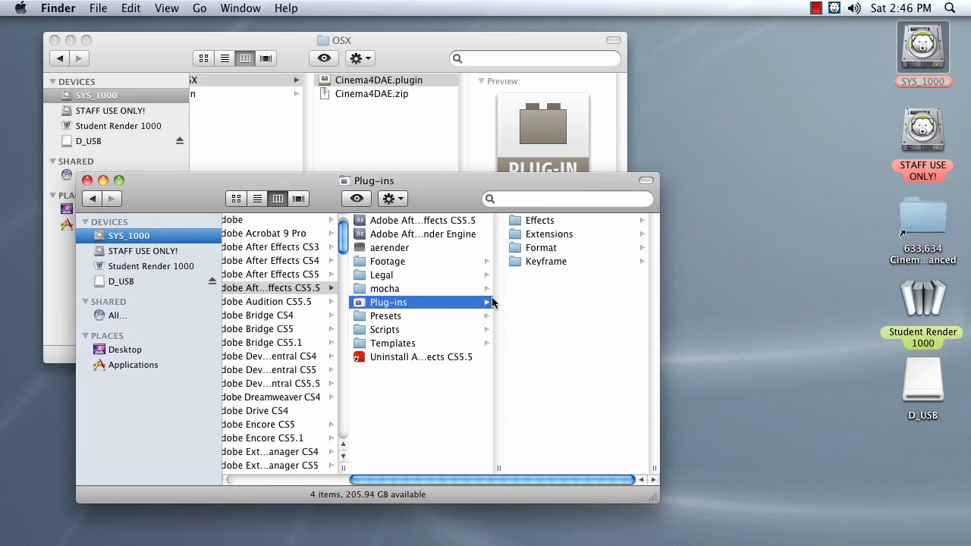
pyautogui.click(543, 250)
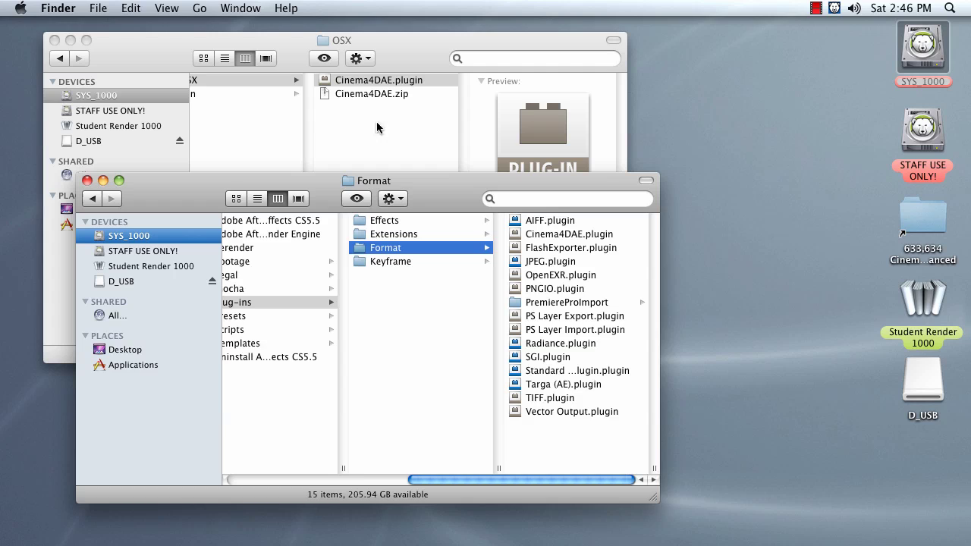
pyautogui.moveTo(359, 81)
pyautogui.mouseDown()
pyautogui.moveTo(390, 110)
pyautogui.moveTo(556, 414)
pyautogui.moveTo(566, 459)
pyautogui.moveTo(412, 129)
pyautogui.moveTo(377, 78)
pyautogui.mouseUp()
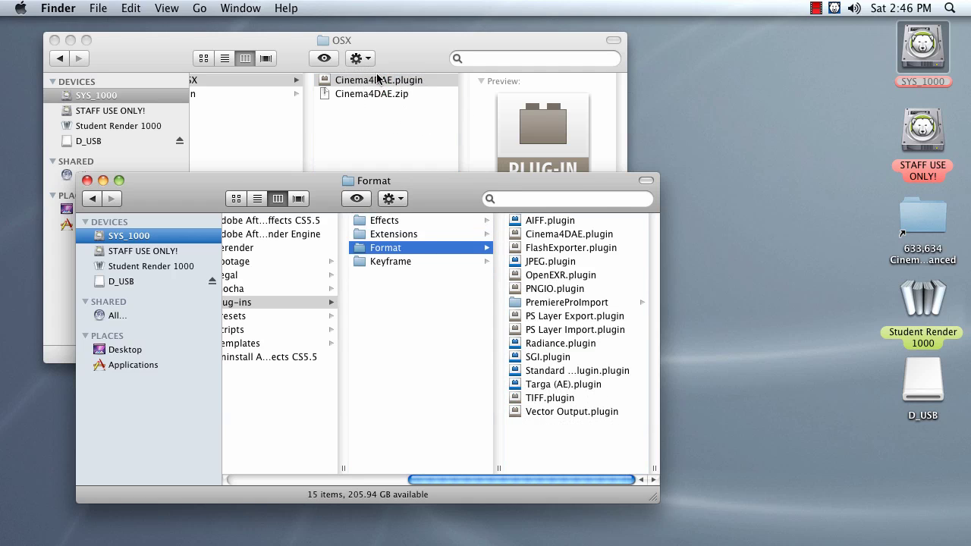
pyautogui.click(583, 234)
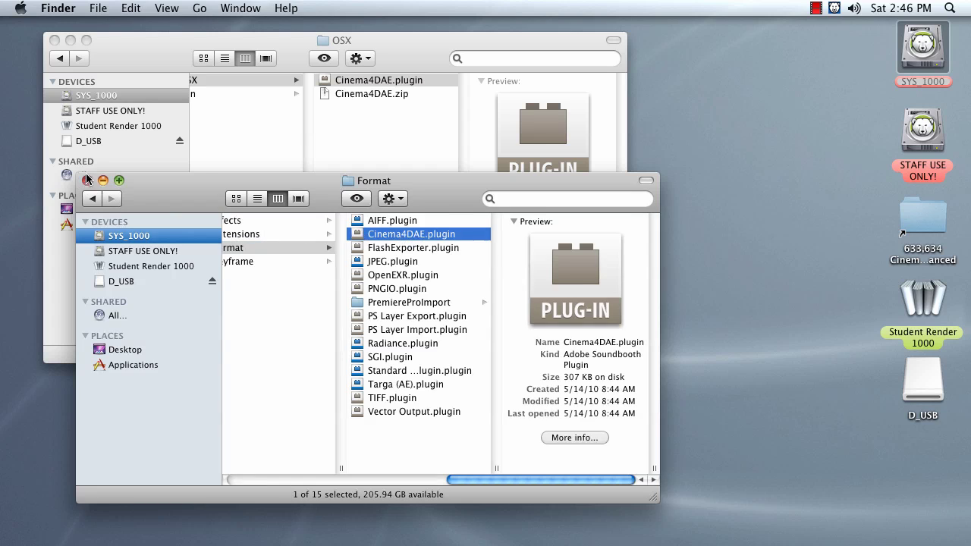
pyautogui.click(86, 180)
# Step: Close the OSX folder window and start a new empty scene in CINEMA 4D
pyautogui.click(54, 41)
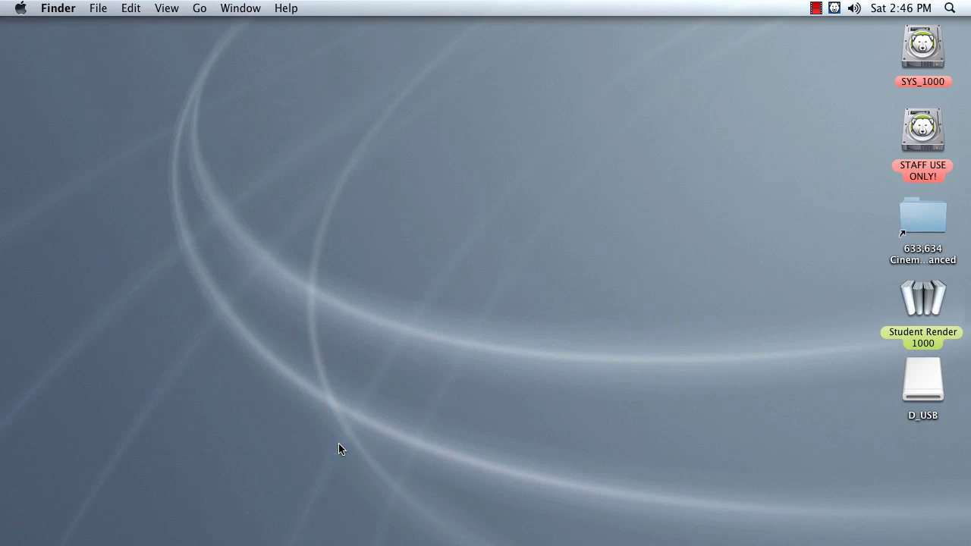
pyautogui.click(527, 528)
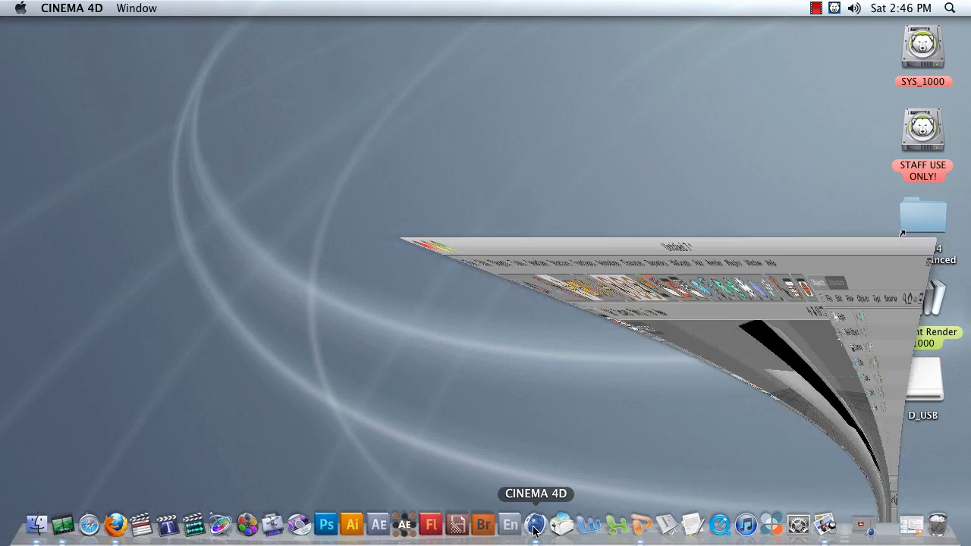
pyautogui.click(14, 41)
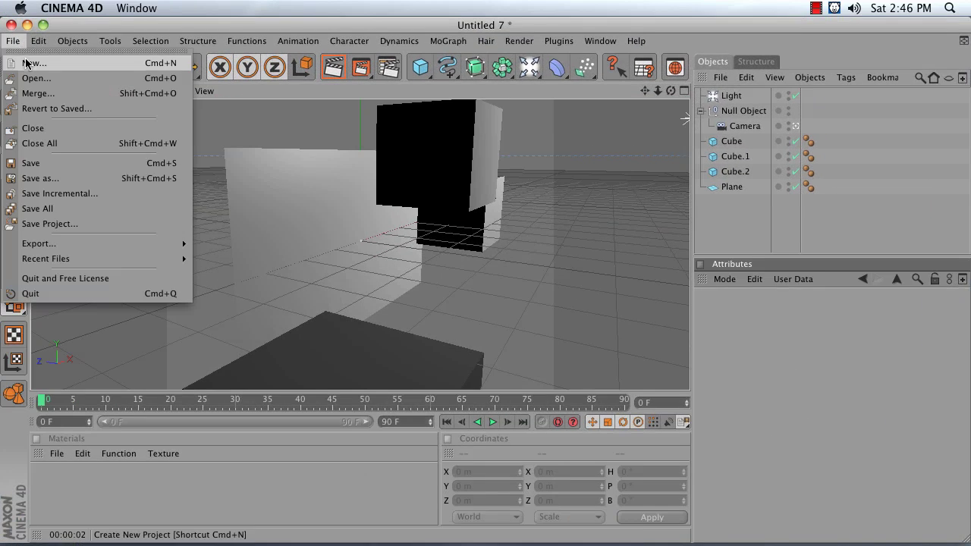
pyautogui.click(35, 67)
# Step: Add a cube, a camera framing it left of centre, and a light raised above it
pyautogui.click(420, 67)
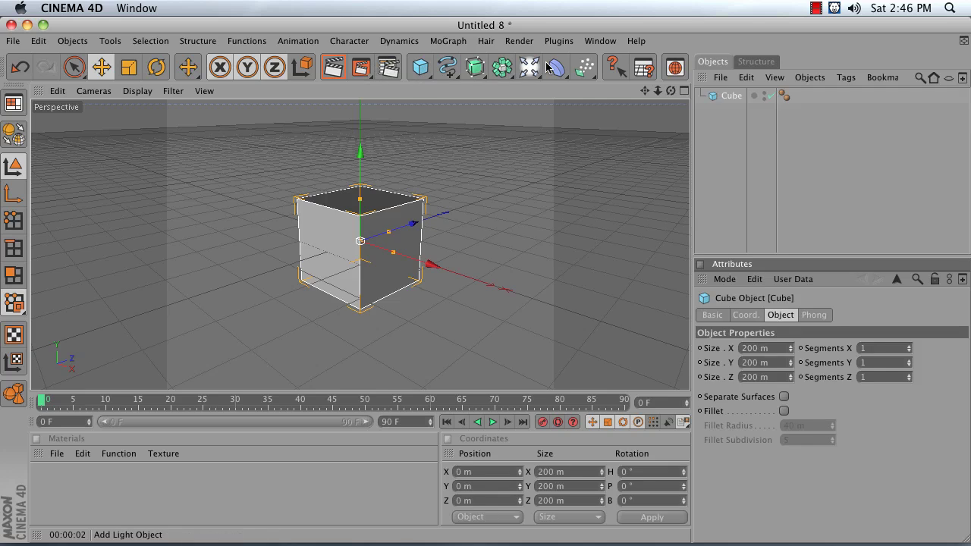
pyautogui.moveTo(529, 67); pyautogui.dragTo(766, 107)
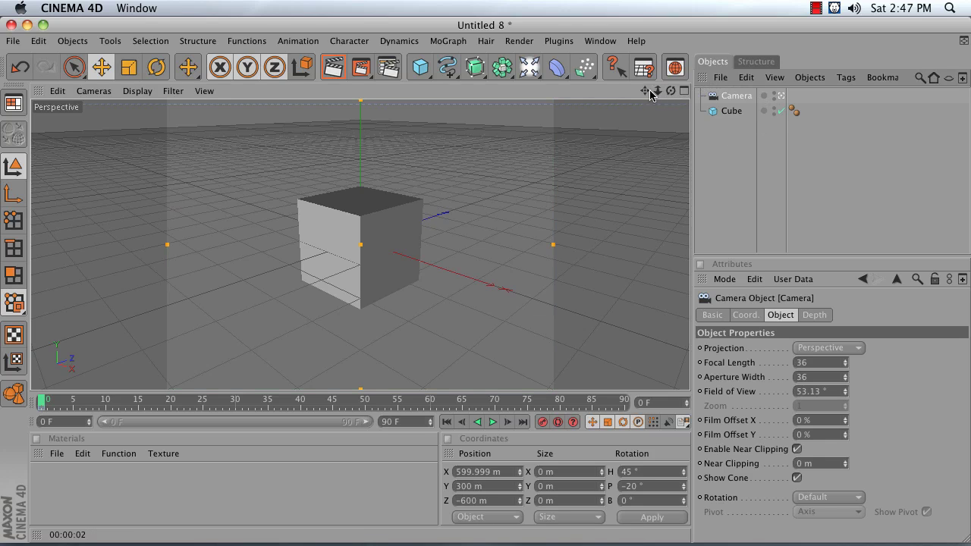
pyautogui.moveTo(646, 91); pyautogui.dragTo(607, 98)
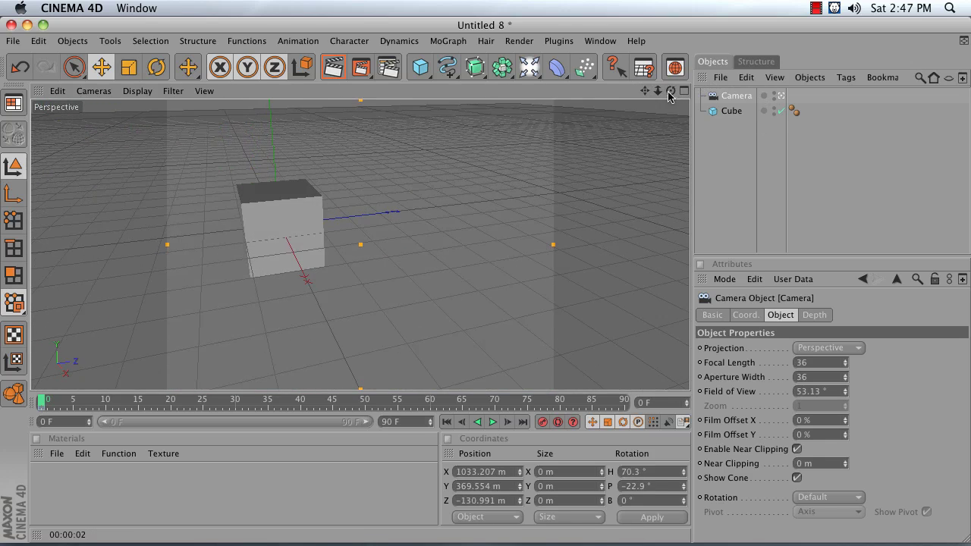
pyautogui.click(529, 67)
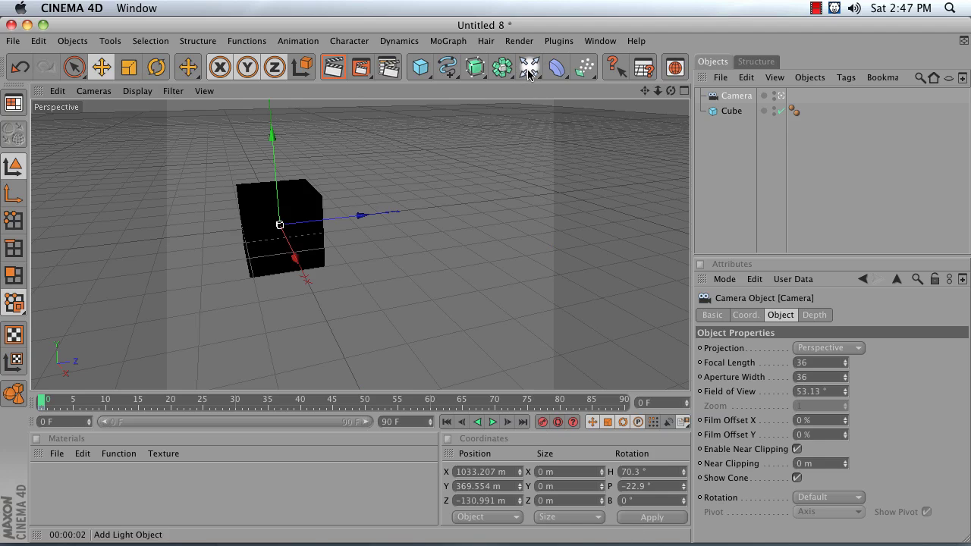
pyautogui.moveTo(219, 191); pyautogui.dragTo(84, 120)
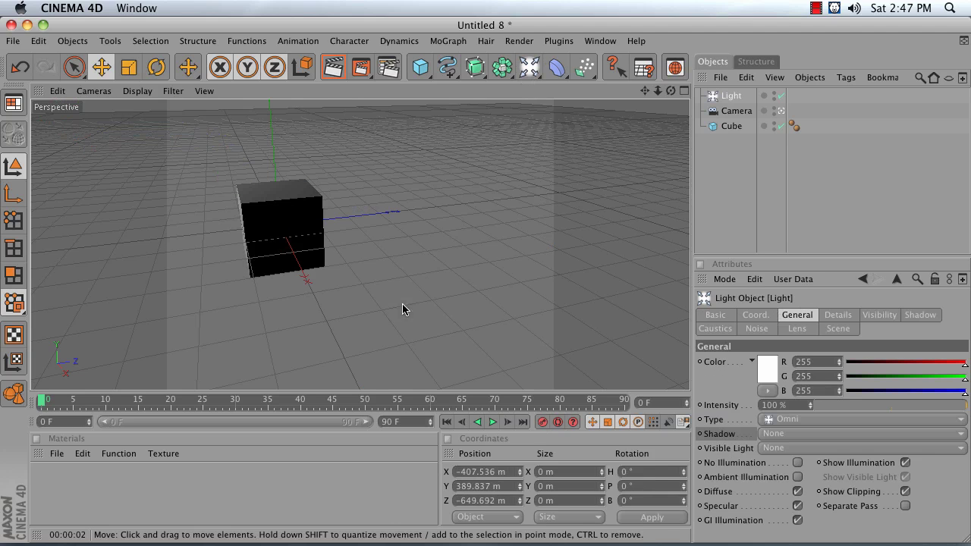
# Step: In Render Settings, render All Frames (0 to 90) and save as QuickTime Movie
pyautogui.click(389, 67)
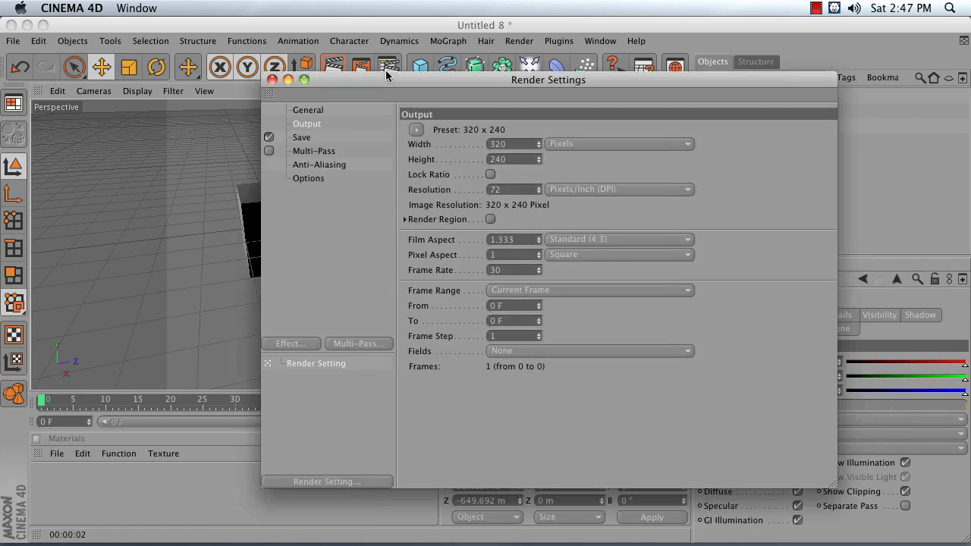
pyautogui.moveTo(386, 74); pyautogui.dragTo(363, 59)
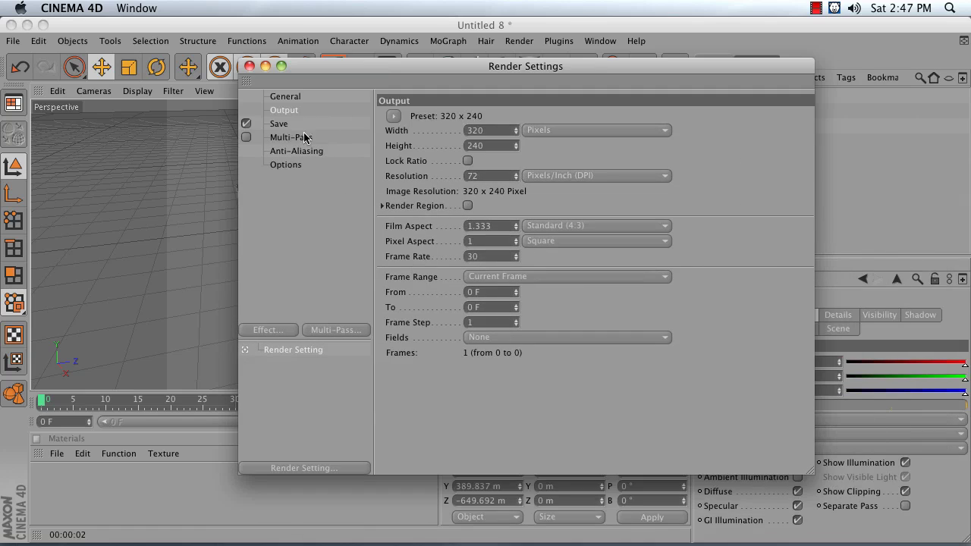
pyautogui.click(477, 276)
pyautogui.click(500, 322)
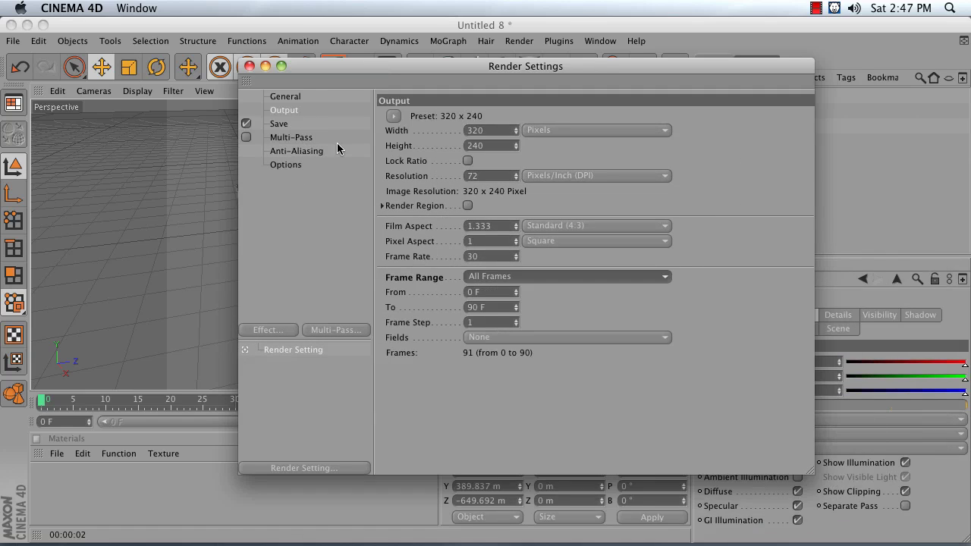
pyautogui.click(275, 124)
pyautogui.click(486, 158)
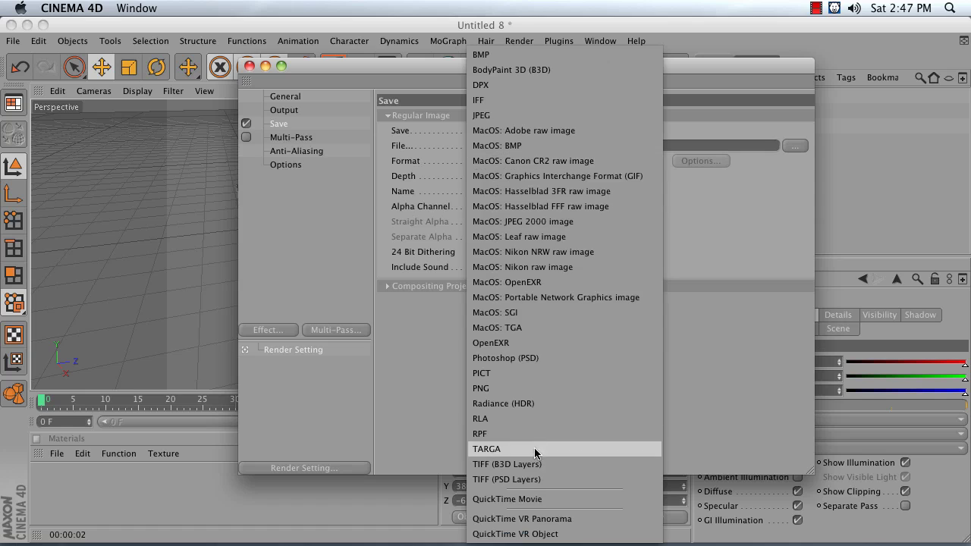
pyautogui.click(535, 502)
pyautogui.click(388, 286)
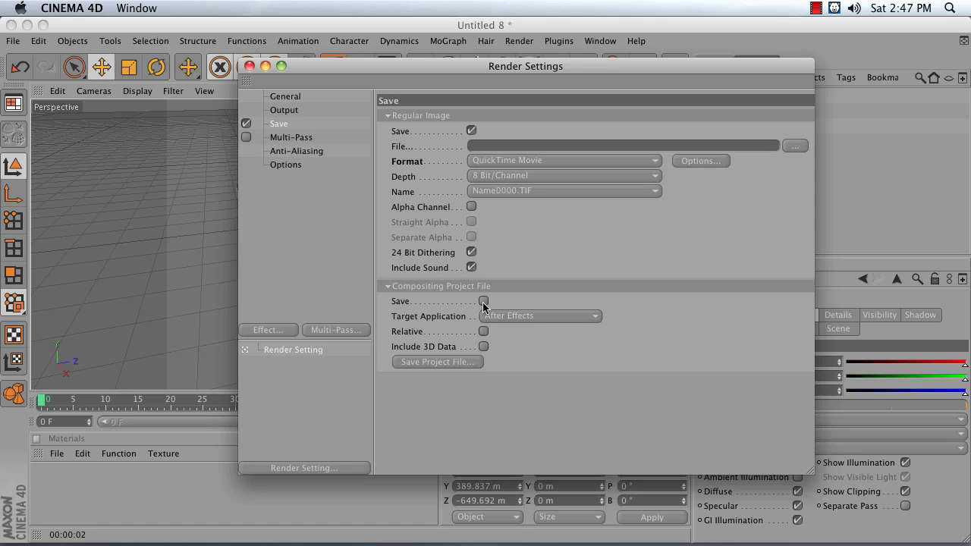
# Step: Enable the compositing project file with Include 3D Data and Relative paths
pyautogui.click(425, 305)
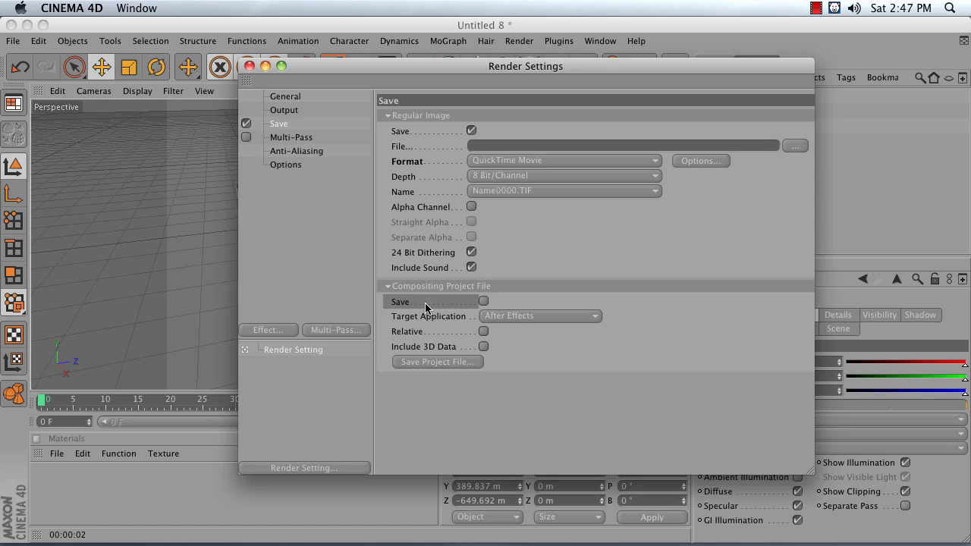
pyautogui.click(483, 301)
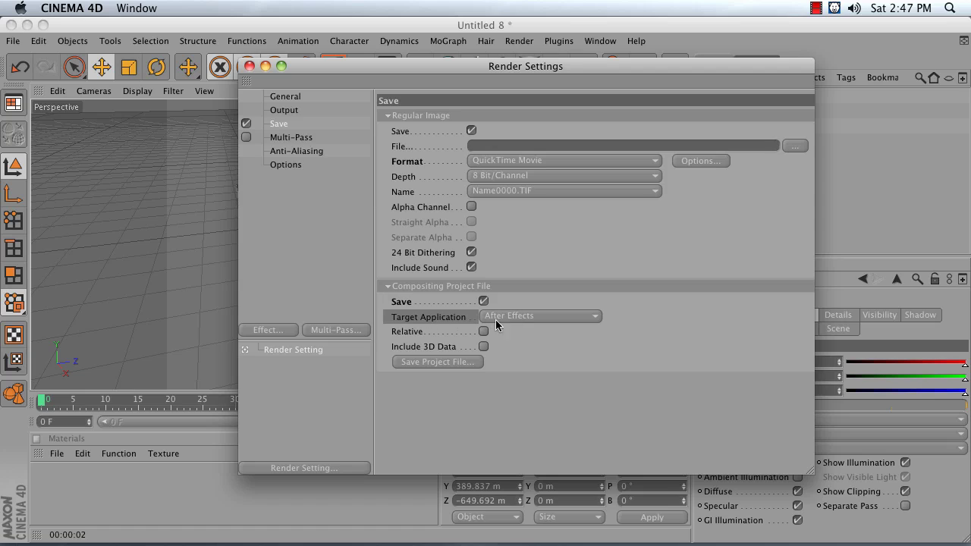
pyautogui.click(483, 348)
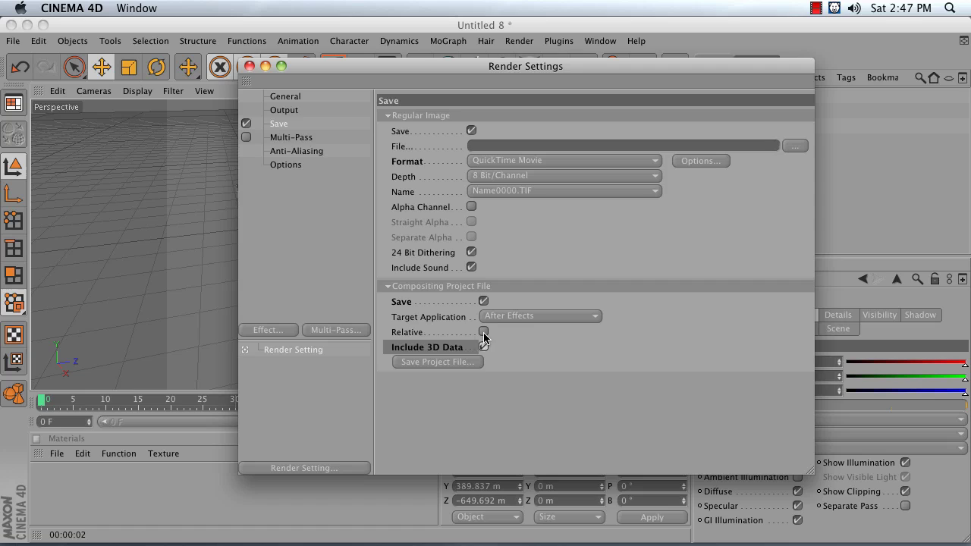
pyautogui.click(483, 332)
# Step: Set the render output file to 'AE Test' on Student Render 1000
pyautogui.click(489, 144)
pyautogui.click(795, 145)
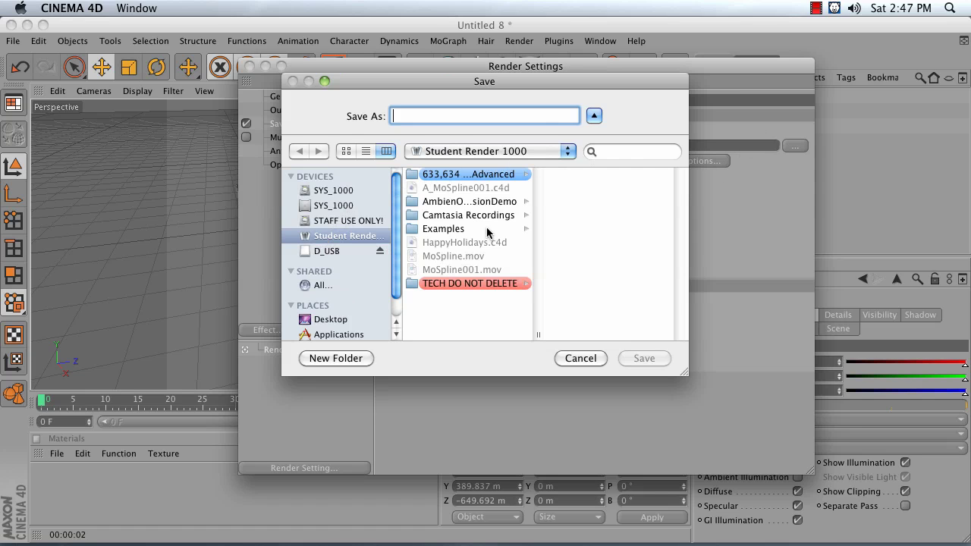
pyautogui.write('AE Test')
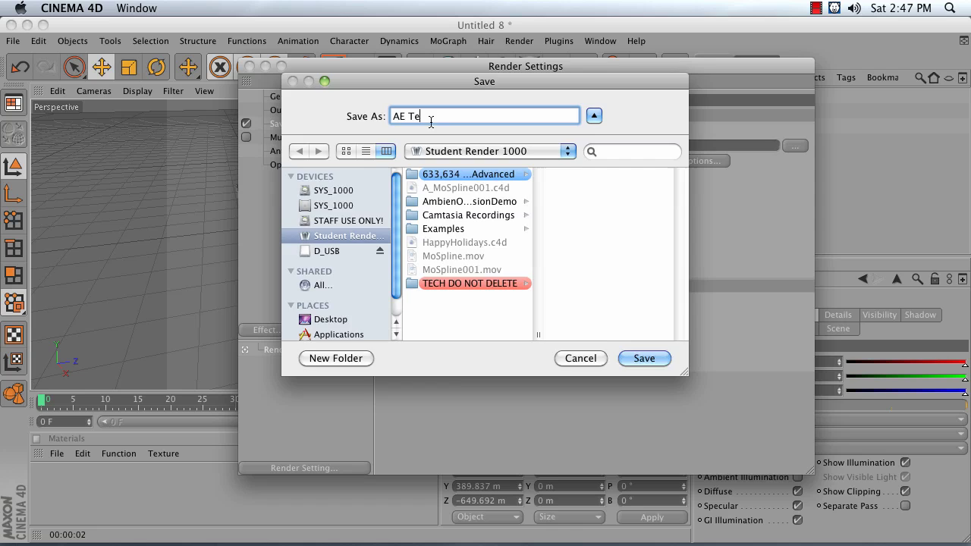
pyautogui.press('Return')
pyautogui.moveTo(374, 71); pyautogui.dragTo(361, 183)
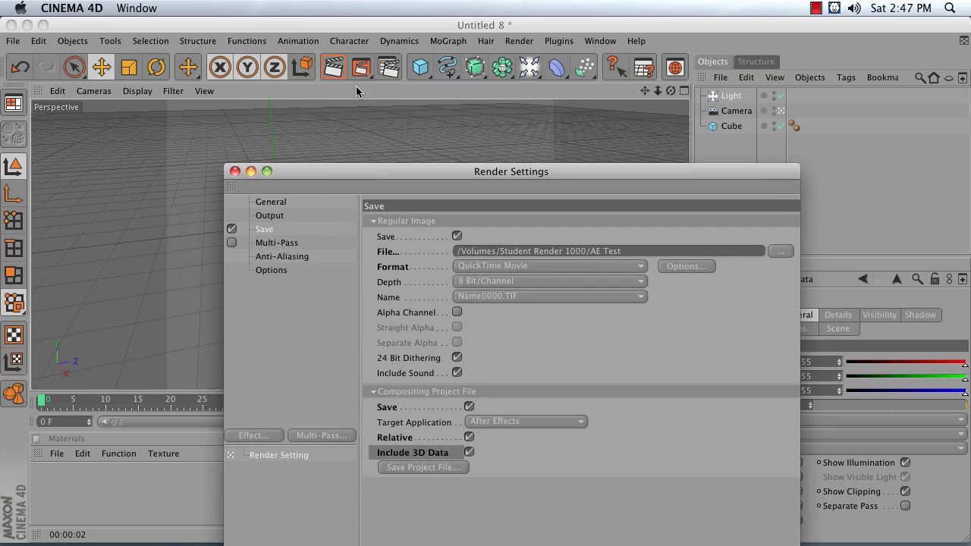
# Step: Start a test render, stop it, and close the render settings
pyautogui.click(360, 70)
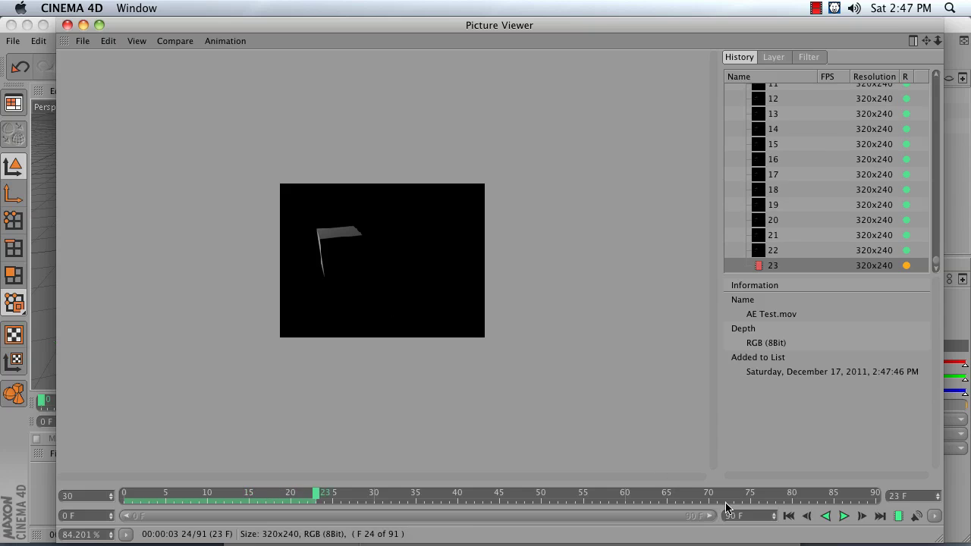
pyautogui.click(68, 25)
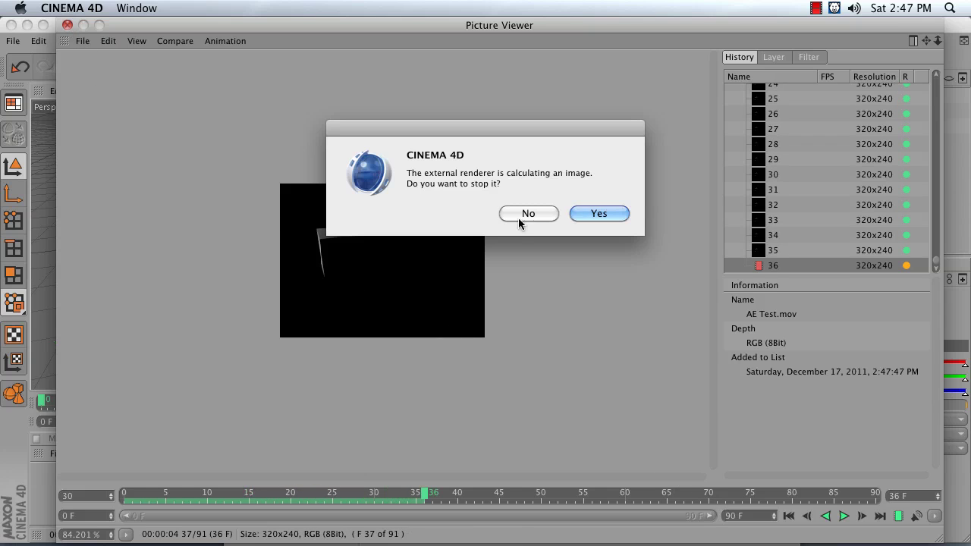
pyautogui.click(597, 213)
pyautogui.click(235, 171)
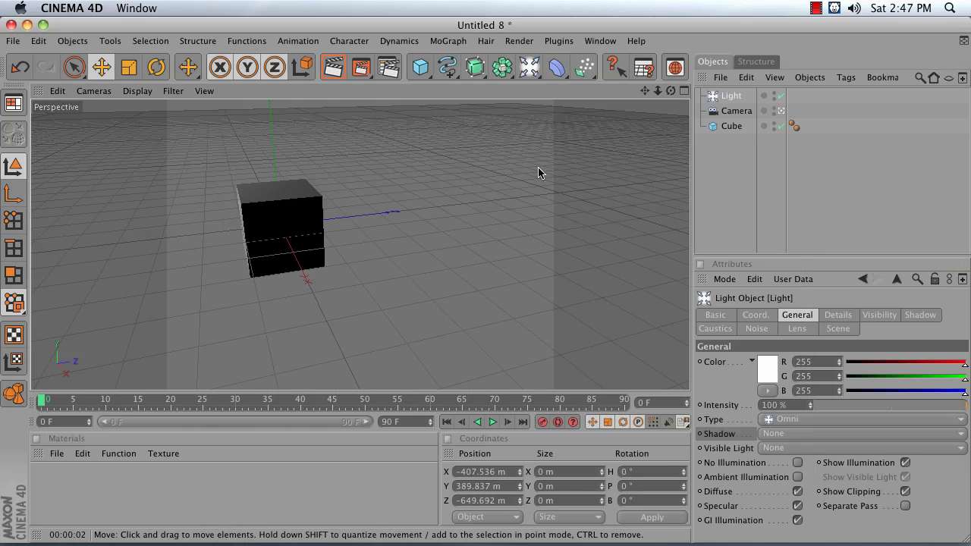
# Step: Select the camera and, at frame 90, pan it so the cube sits near centre
pyautogui.click(734, 111)
pyautogui.moveTo(598, 400); pyautogui.dragTo(626, 401)
pyautogui.moveTo(645, 90)
pyautogui.mouseDown()
pyautogui.moveTo(662, 93)
pyautogui.moveTo(637, 94)
pyautogui.mouseUp()
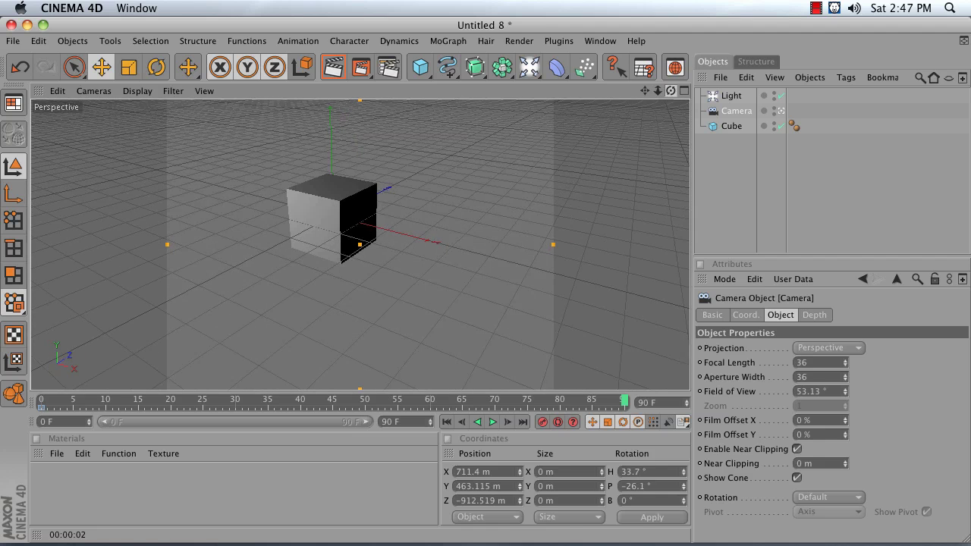
# Step: Render the animation to AE Test.mov, overwriting the old file, then launch After Effects
pyautogui.click(704, 213)
pyautogui.click(363, 68)
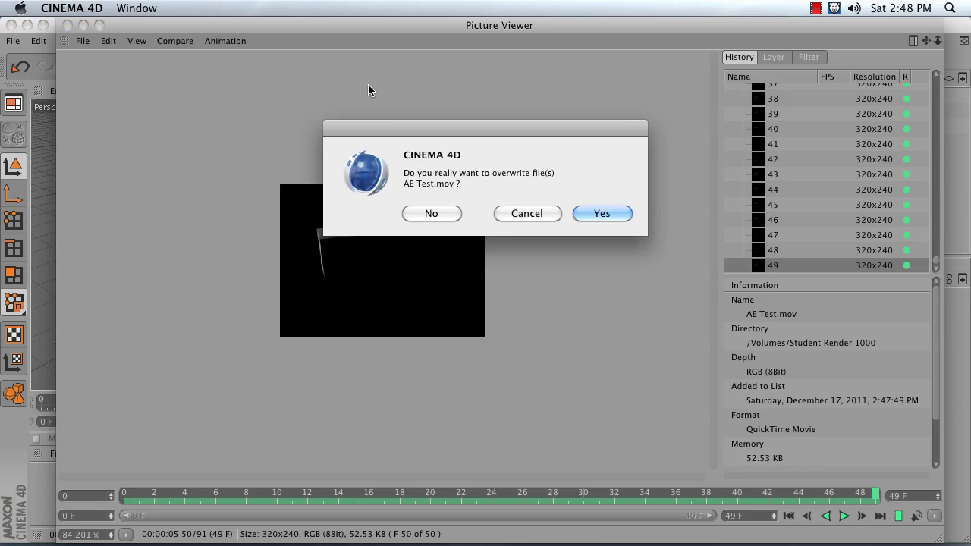
pyautogui.click(601, 214)
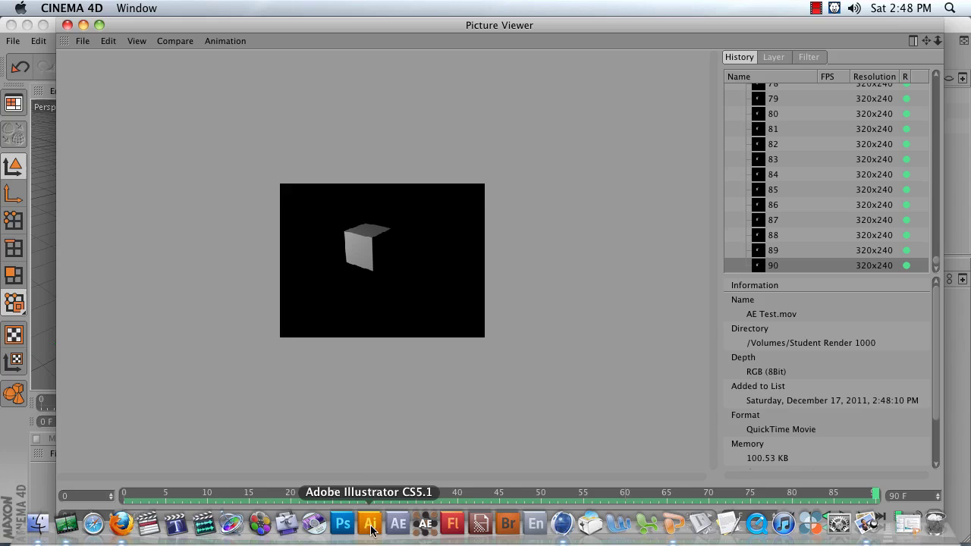
pyautogui.click(396, 527)
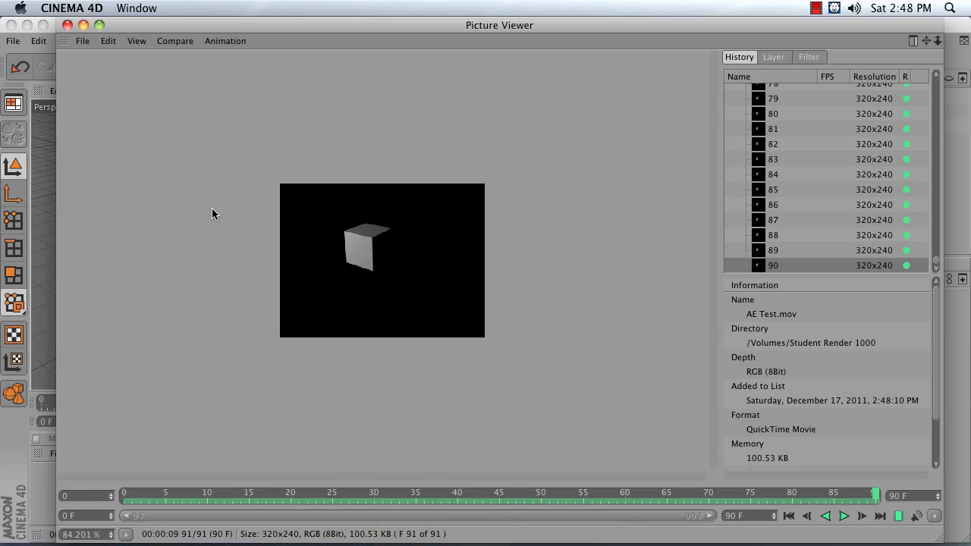
# Step: In Finder's Student Render 1000 drive, select the rendered AE Test.mov and AE Test.aec files
pyautogui.moveTo(122, 544)
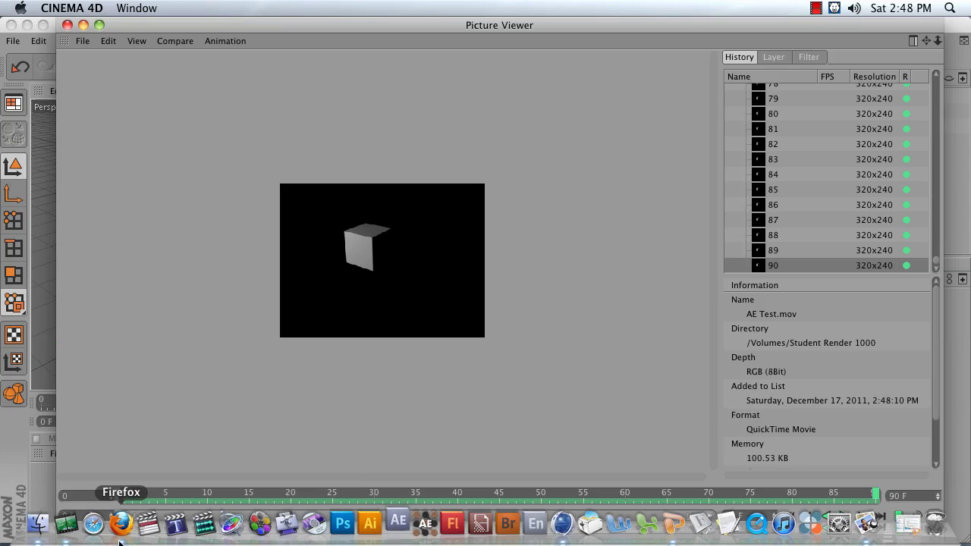
pyautogui.click(30, 522)
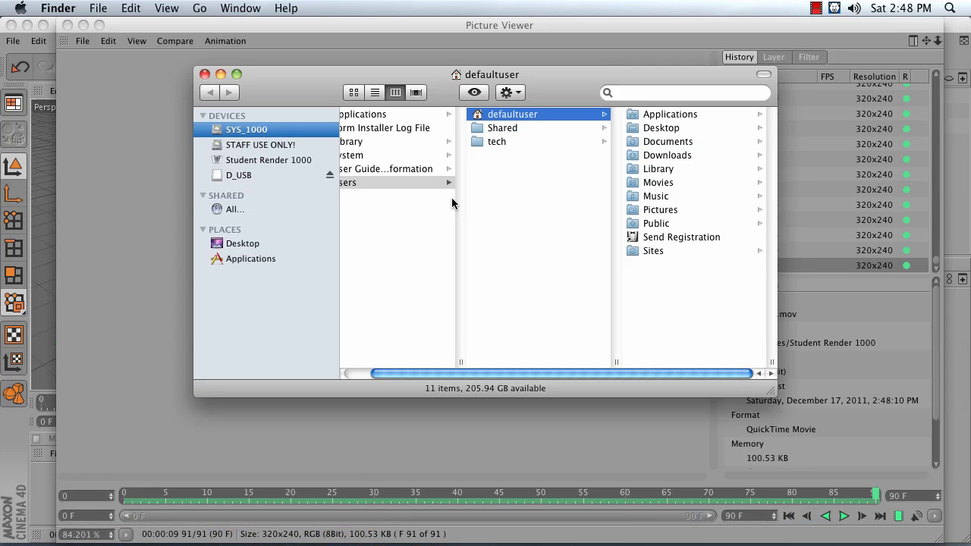
pyautogui.click(274, 160)
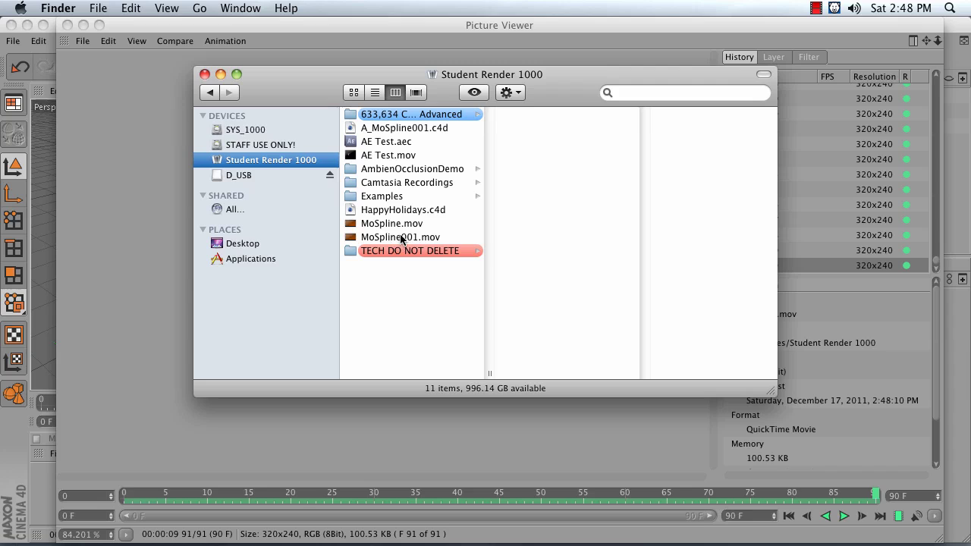
pyautogui.click(394, 157)
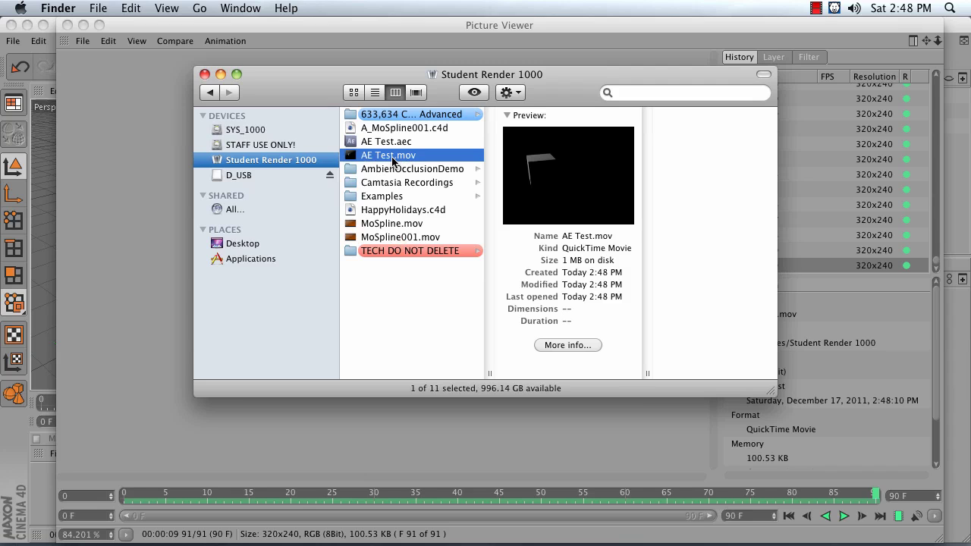
pyautogui.click(383, 144)
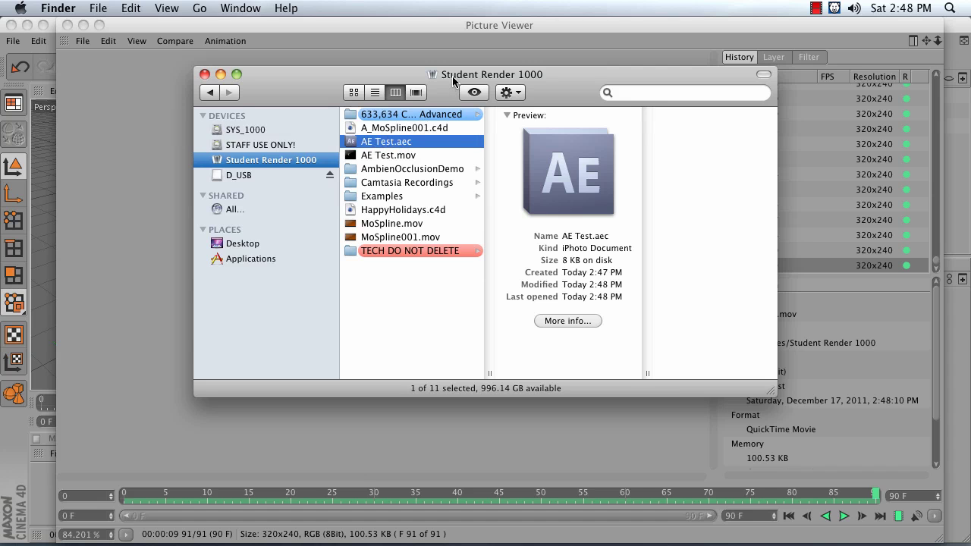
pyautogui.moveTo(453, 81); pyautogui.dragTo(287, 297)
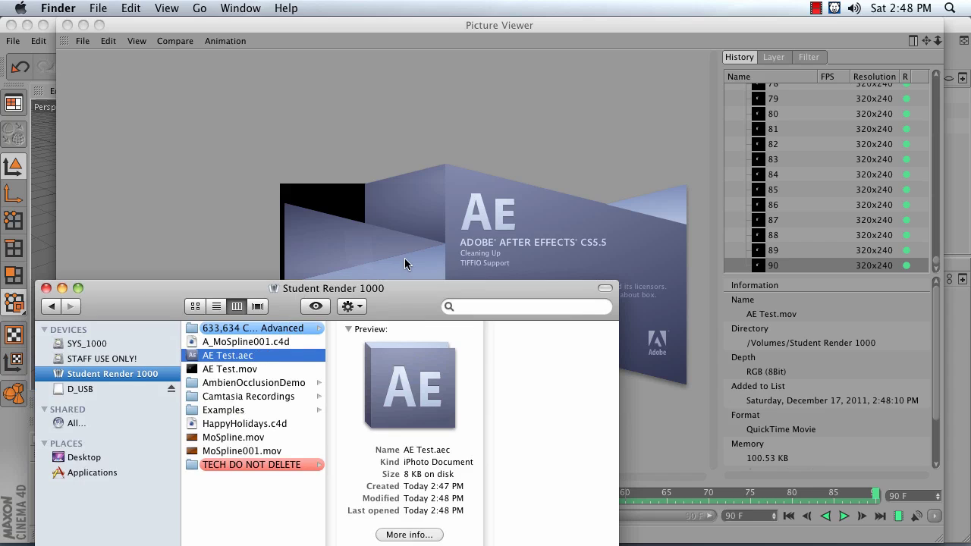
# Step: Dismiss the After Effects welcome screen and drag AE Test.aec from Finder into the Project panel
pyautogui.moveTo(400, 291); pyautogui.dragTo(878, 335)
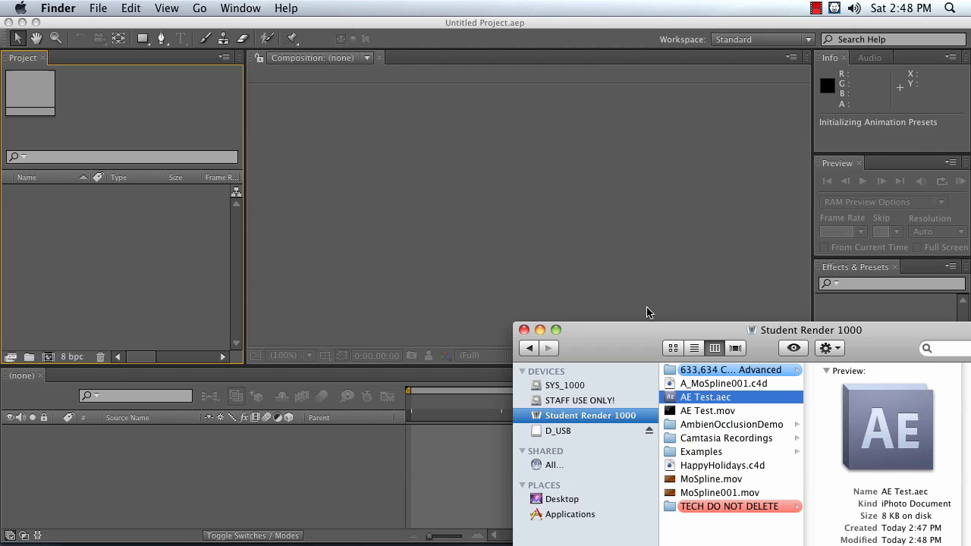
pyautogui.moveTo(715, 404); pyautogui.dragTo(130, 244)
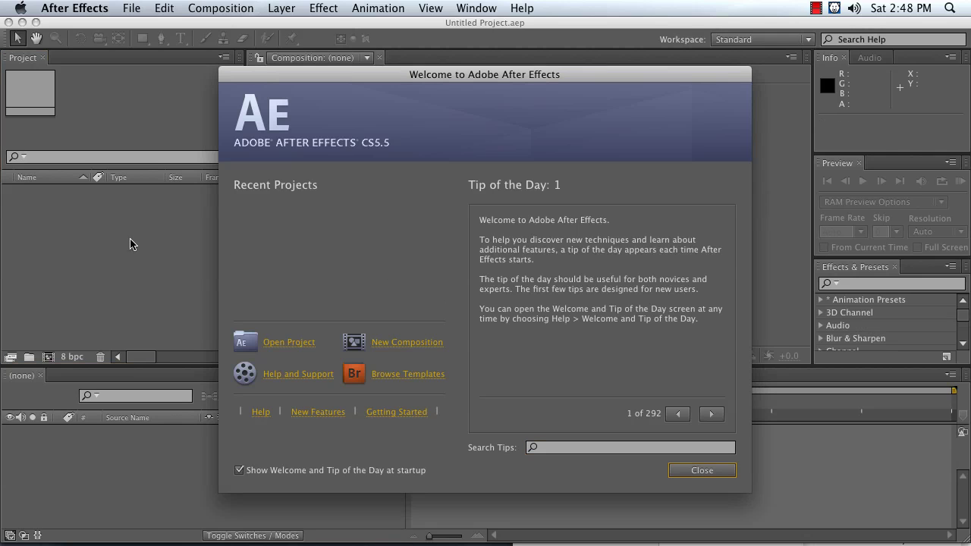
pyautogui.click(677, 471)
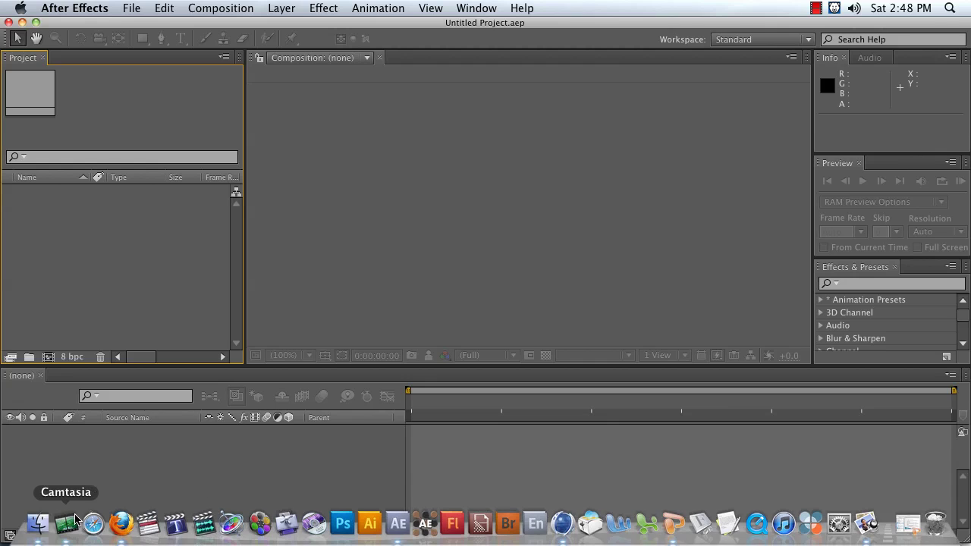
pyautogui.click(38, 523)
pyautogui.moveTo(686, 400); pyautogui.dragTo(126, 222)
# Step: Expand the imported Untitled 8 folder and open the Untitled 8 composition
pyautogui.click(46, 195)
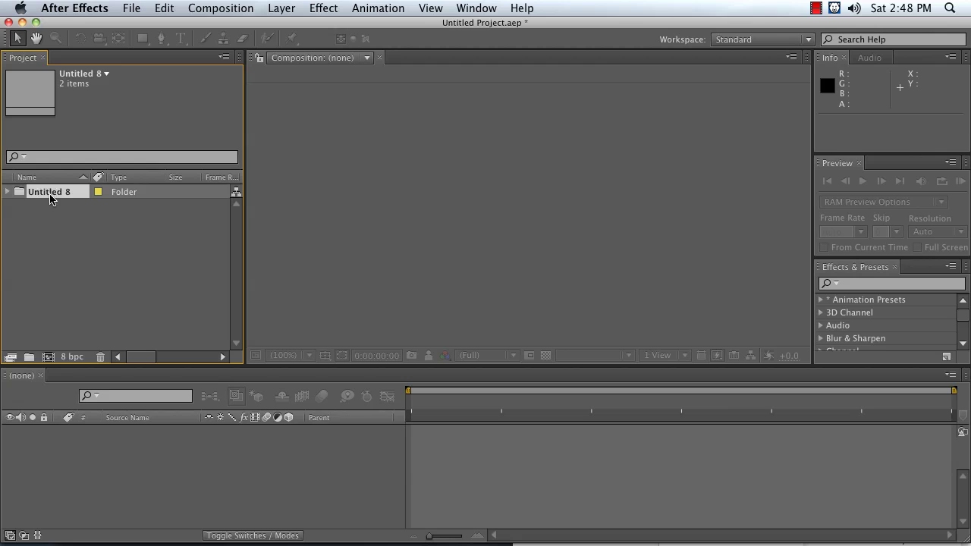
pyautogui.click(8, 193)
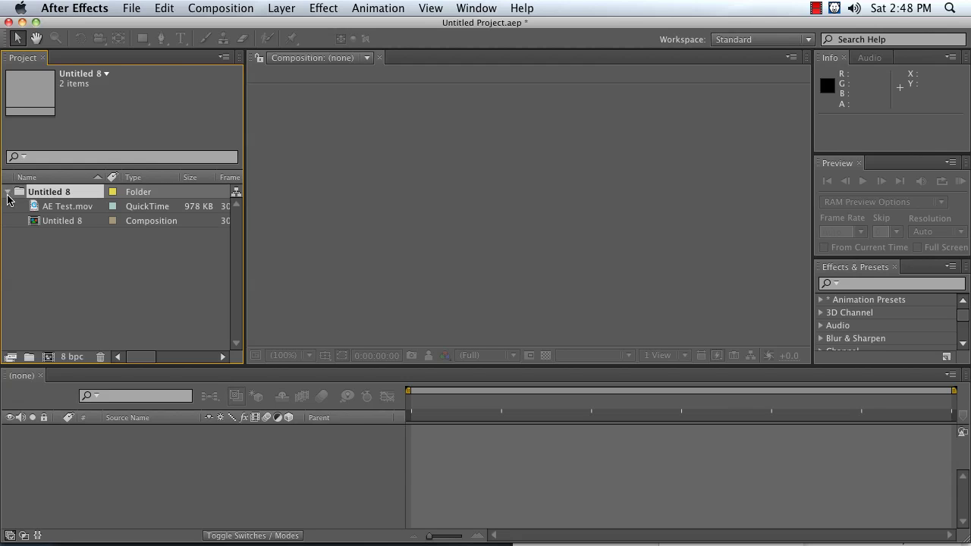
pyautogui.click(67, 208)
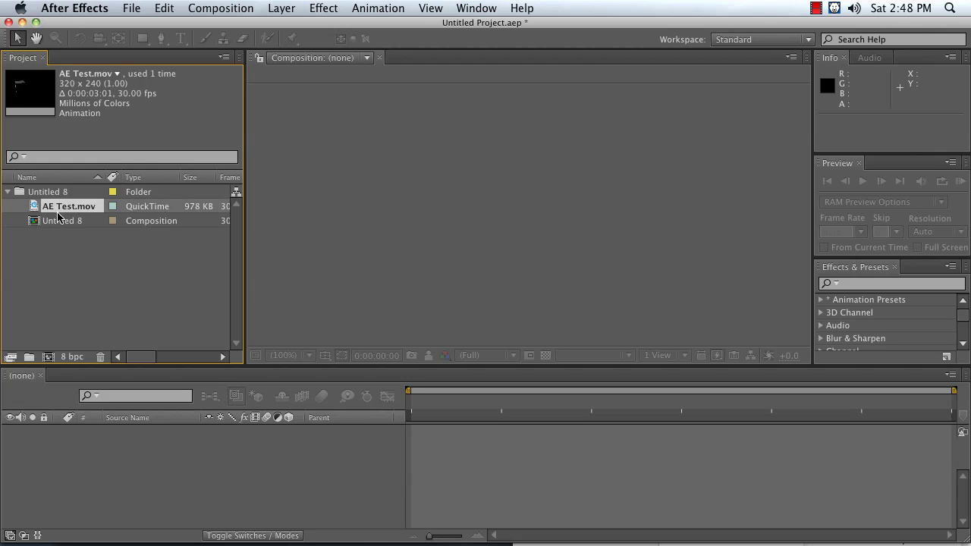
pyautogui.click(60, 222)
pyautogui.doubleClick(60, 222)
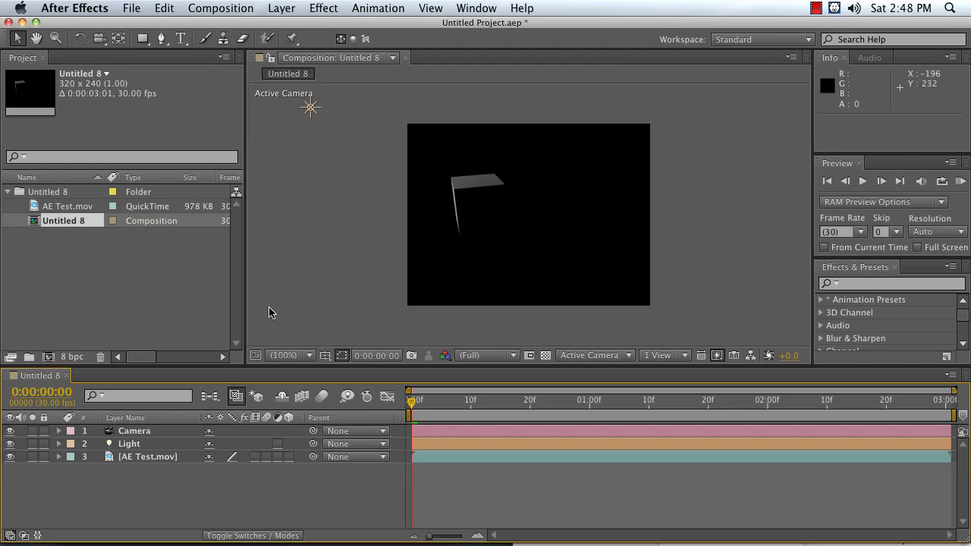
# Step: Select the Light and Camera layers and scrub through the cube animation
pyautogui.click(129, 447)
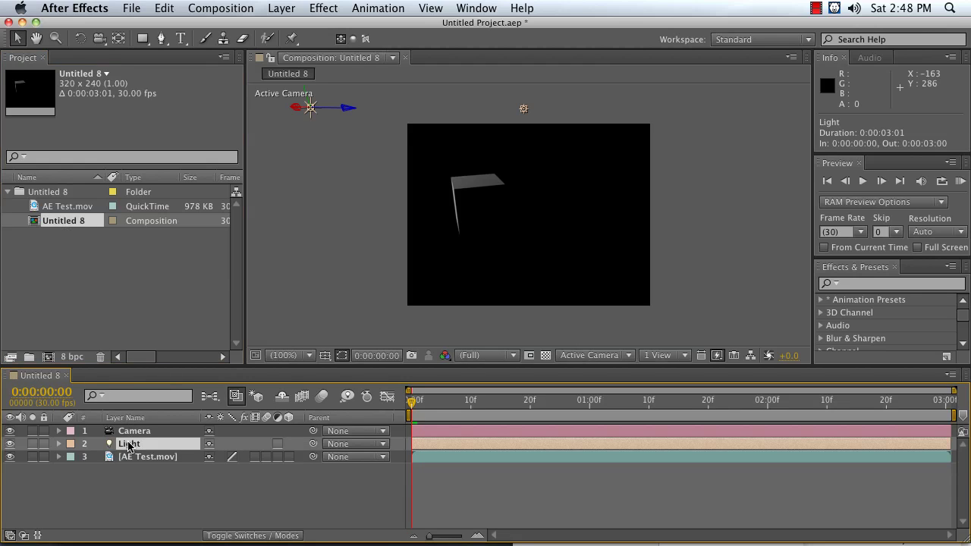
pyautogui.click(129, 432)
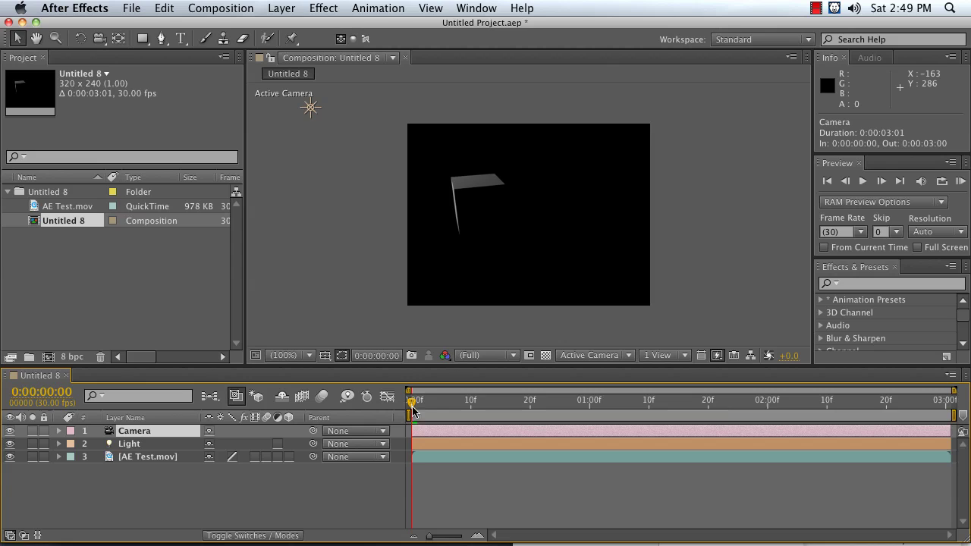
pyautogui.moveTo(412, 410); pyautogui.dragTo(353, 407)
# Step: Add a new text layer reading 'Test', make it 3D, and preview the composition
pyautogui.click(223, 8)
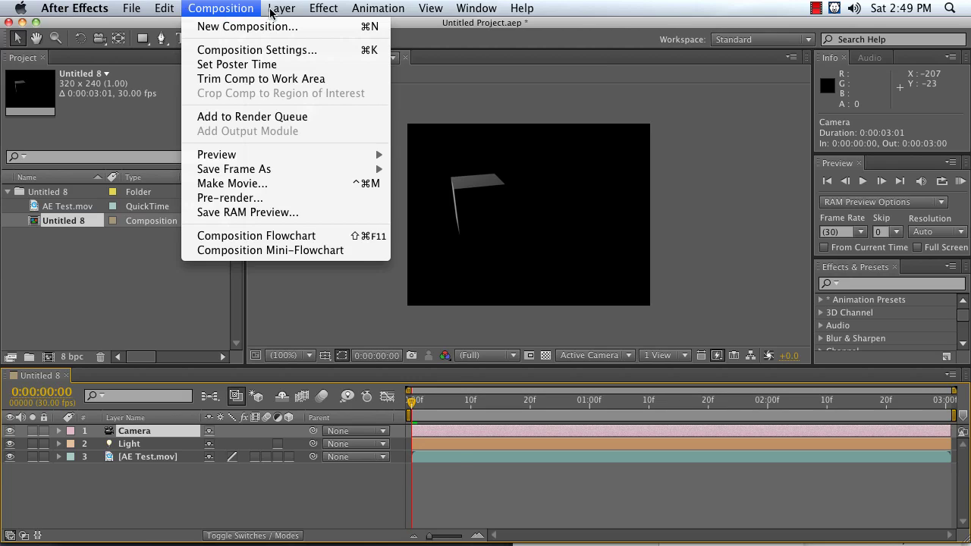
pyautogui.moveTo(282, 8)
pyautogui.click(481, 30)
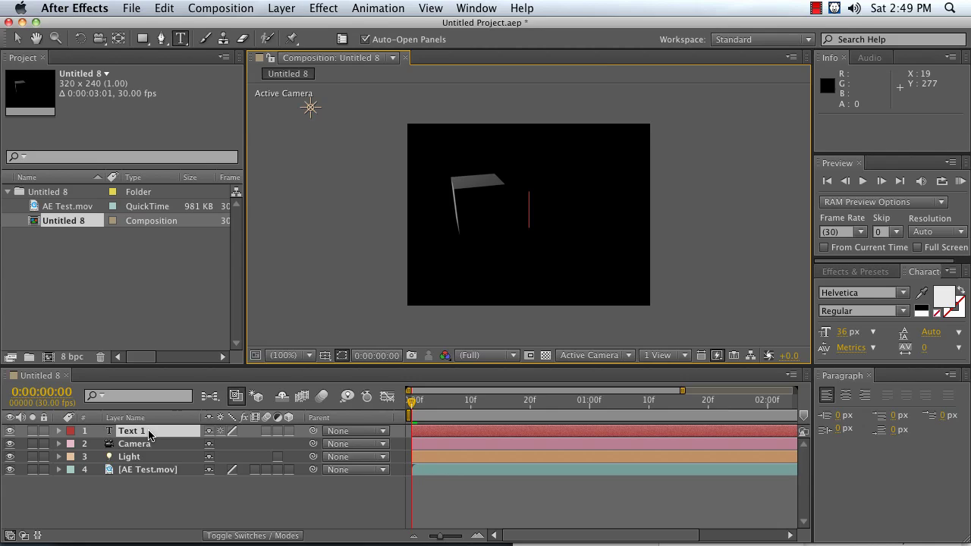
pyautogui.write('Test')
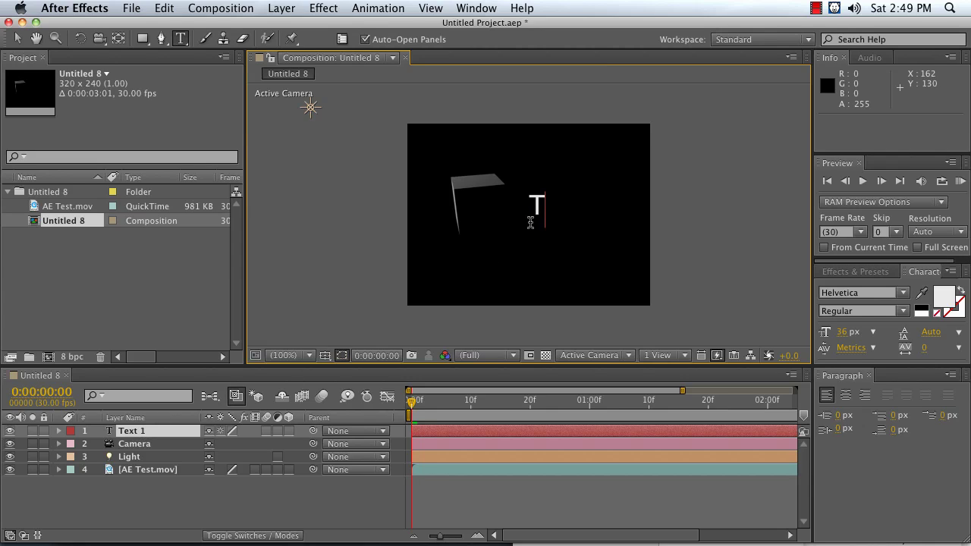
pyautogui.click(288, 431)
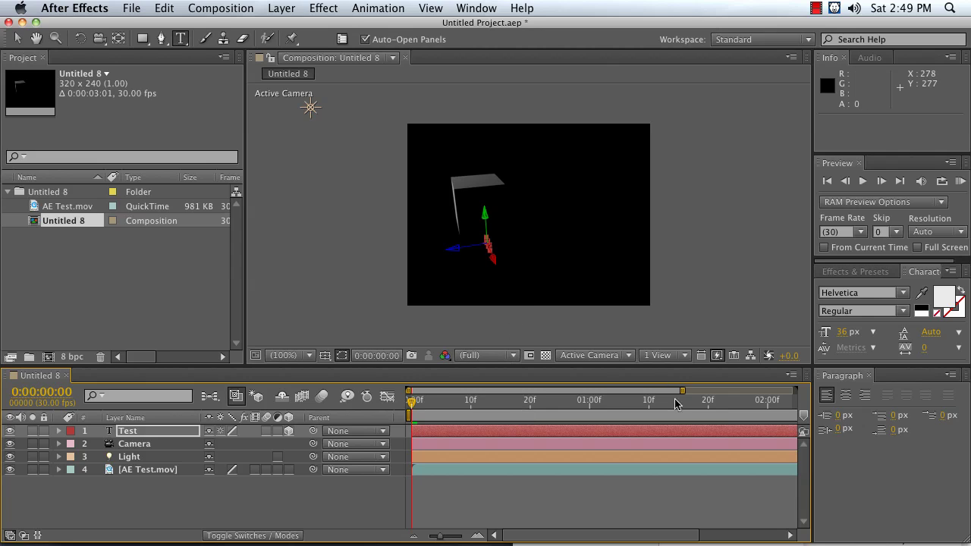
pyautogui.press('space')
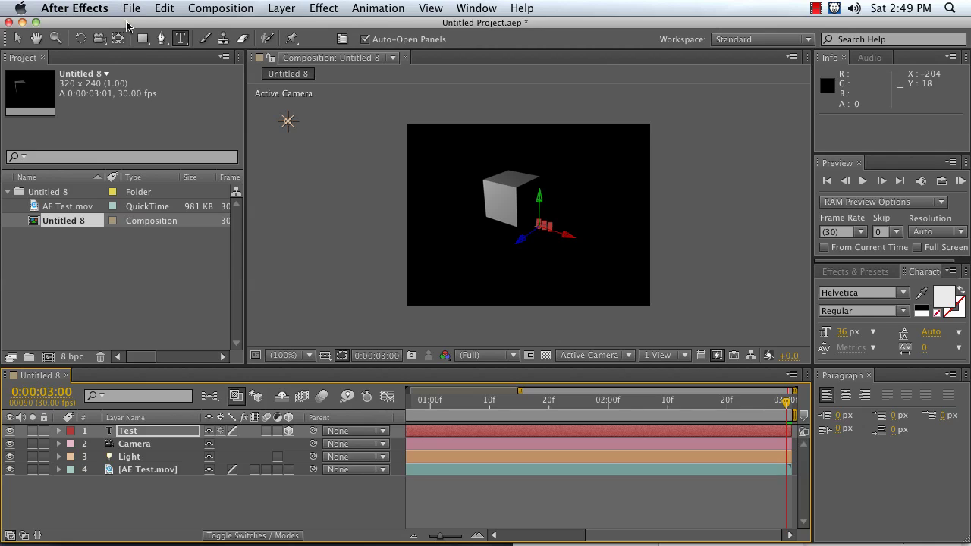
# Step: Push the Test text back in depth, scale it to 1039%, and check it against the cube
pyautogui.click(22, 41)
pyautogui.moveTo(522, 241); pyautogui.dragTo(417, 308)
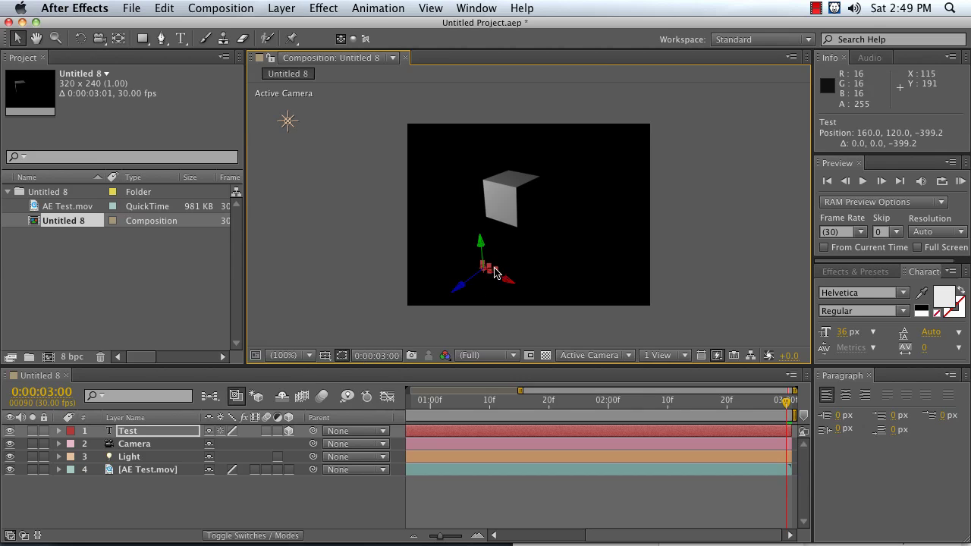
pyautogui.moveTo(497, 275); pyautogui.dragTo(597, 335)
pyautogui.moveTo(532, 410); pyautogui.dragTo(944, 391)
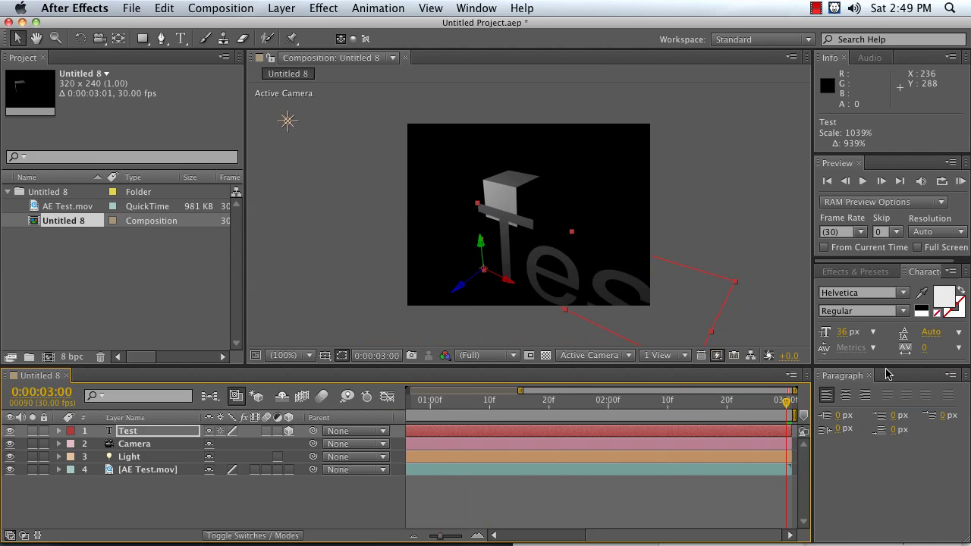